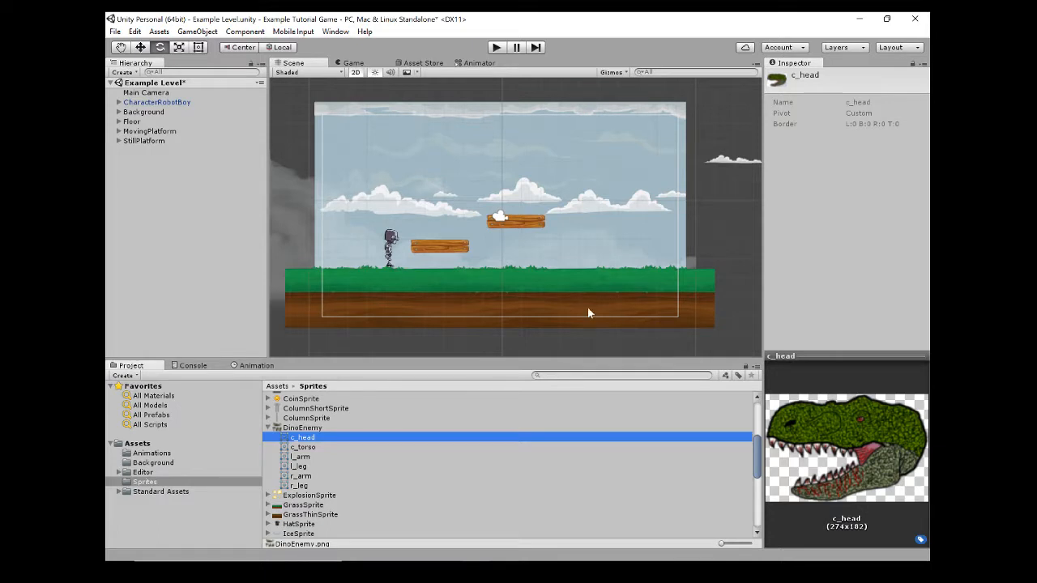
# Create an empty object at the root of the scene hierarchy and name it Dino
pyautogui.click(152, 242)
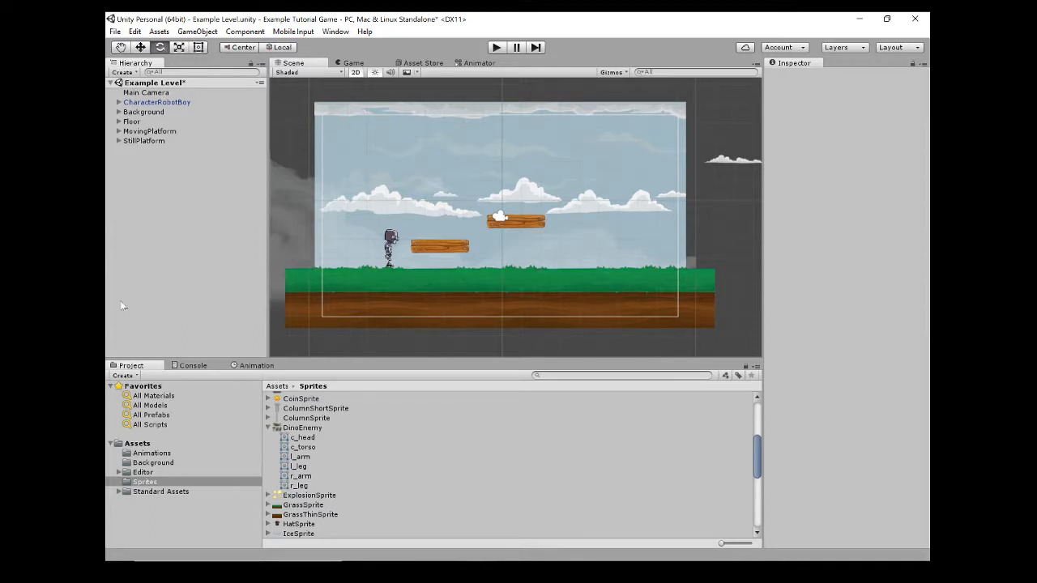
pyautogui.rightClick(186, 208)
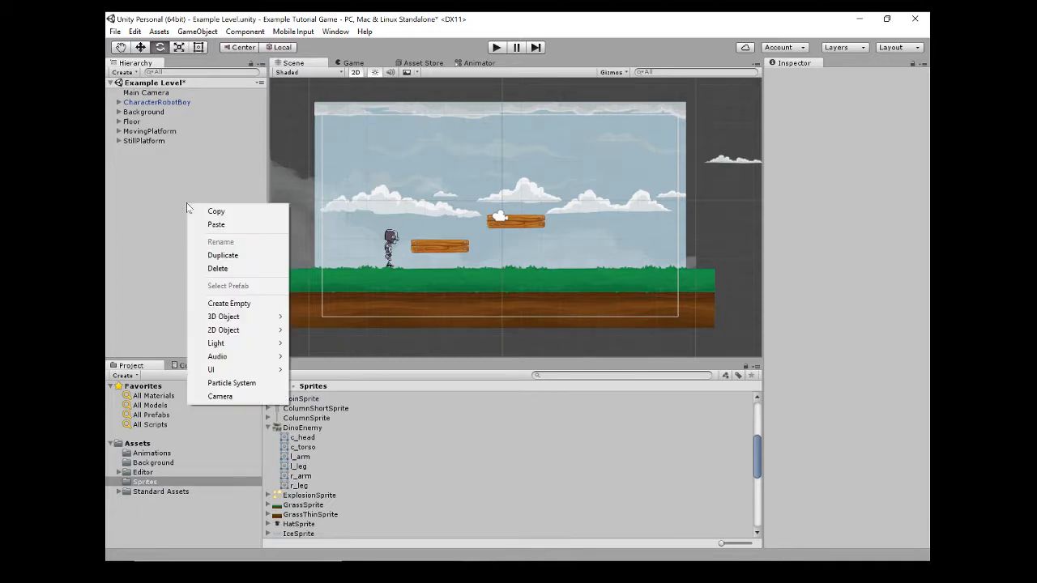
pyautogui.click(239, 304)
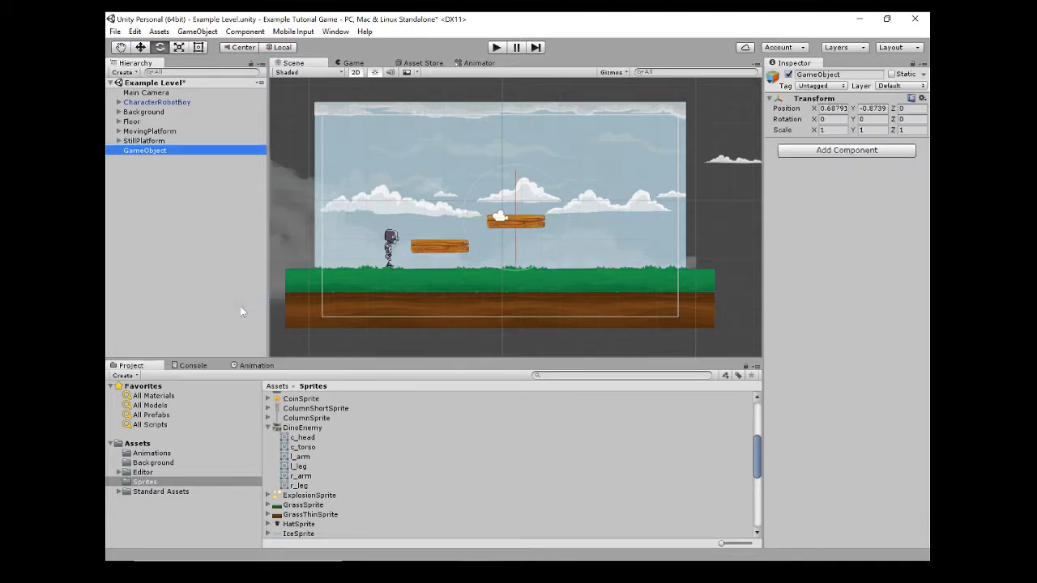
pyautogui.click(839, 73)
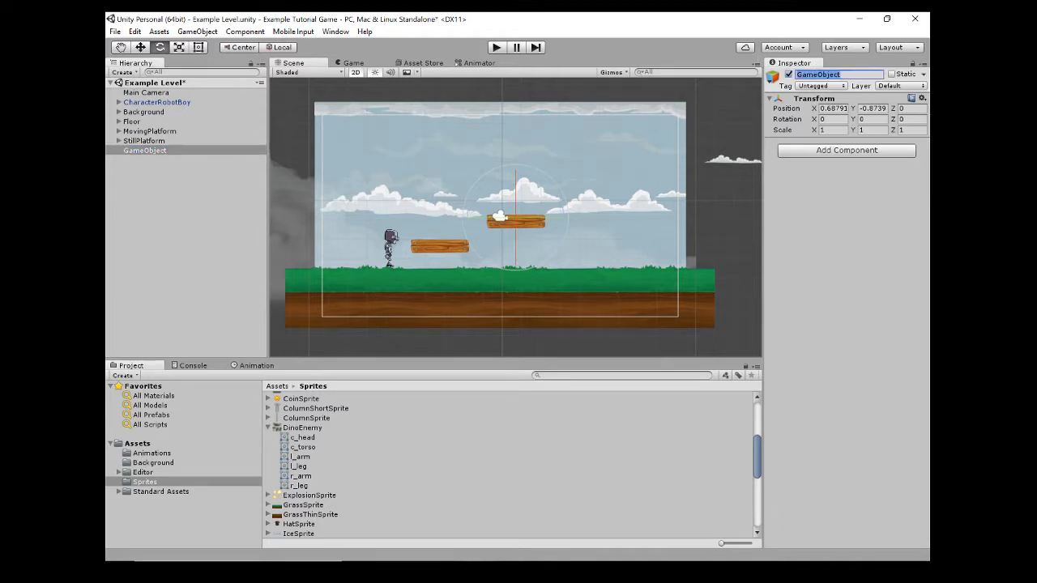
pyautogui.write('Dino')
pyautogui.press('Return')
pyautogui.click(220, 182)
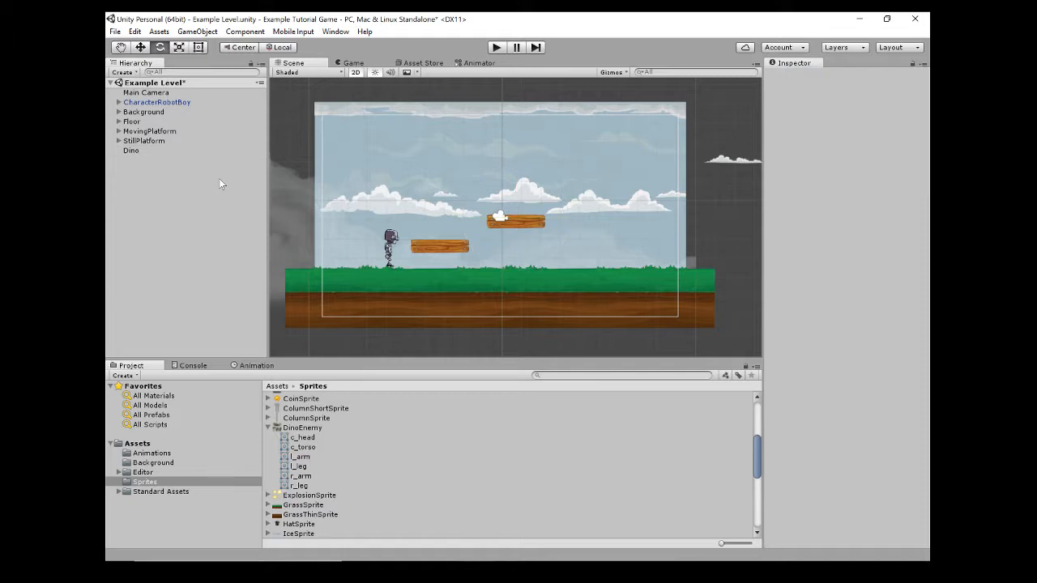
# Add an empty child object under Dino and name it DinoRig
pyautogui.click(149, 152)
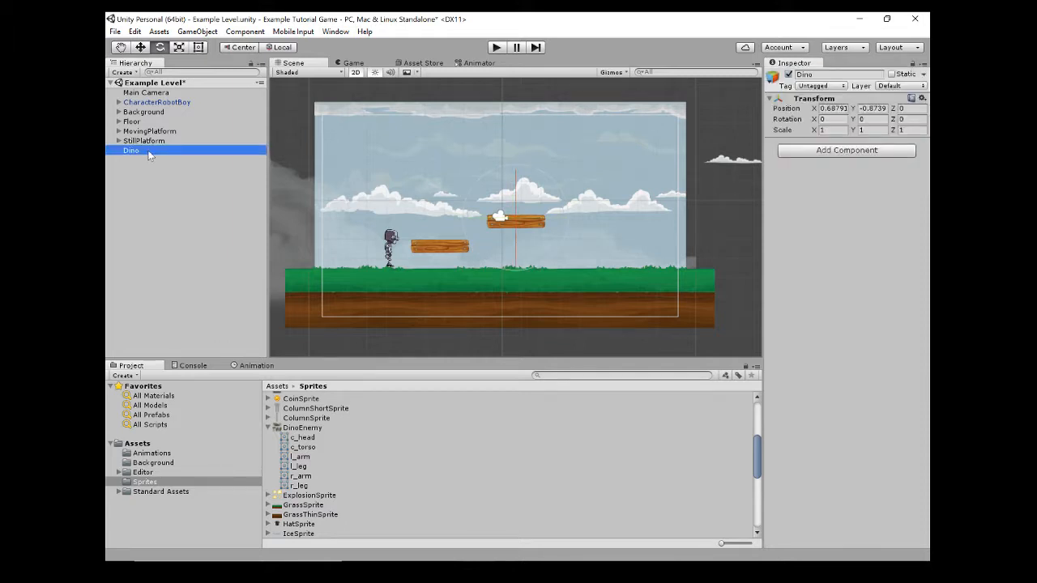
pyautogui.rightClick(153, 161)
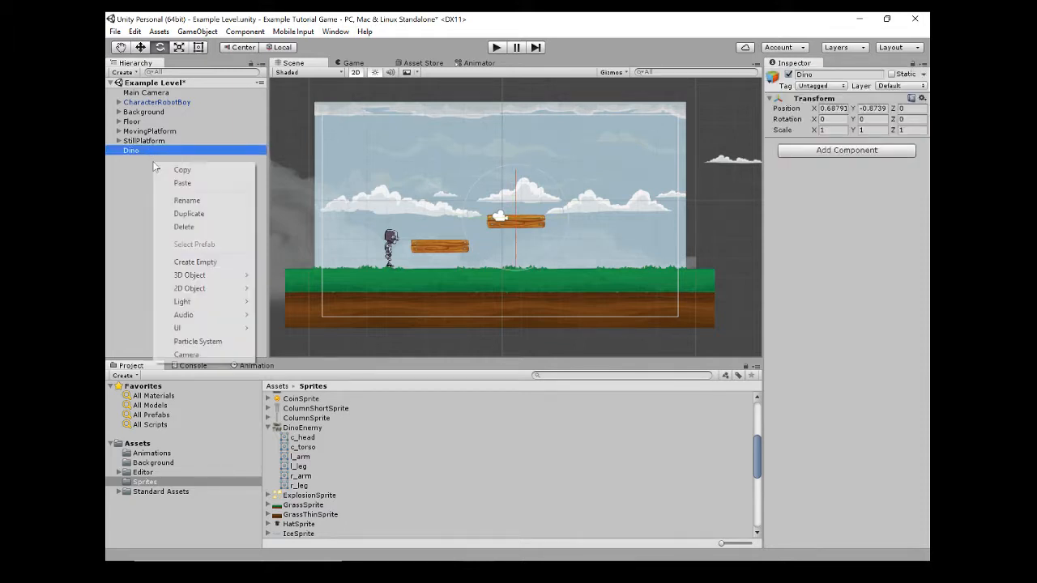
pyautogui.click(191, 262)
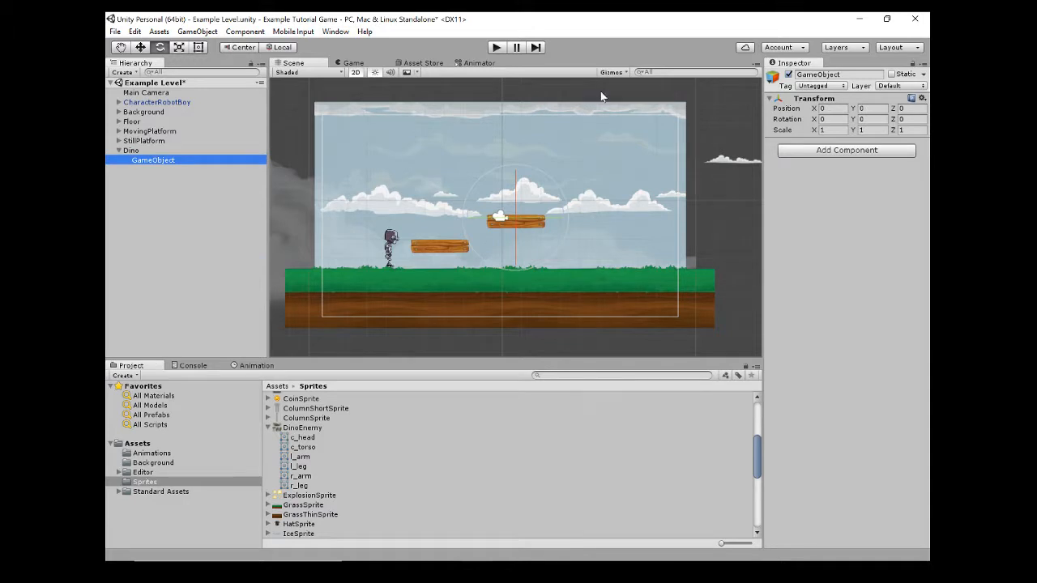
pyautogui.click(839, 73)
pyautogui.write('DinoRig')
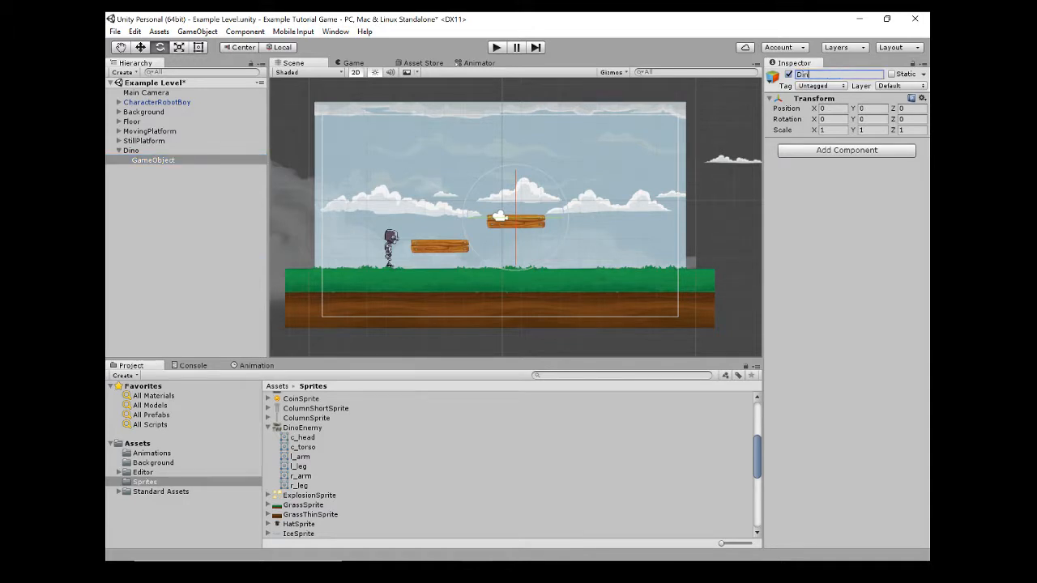
pyautogui.press('Return')
pyautogui.click(119, 152)
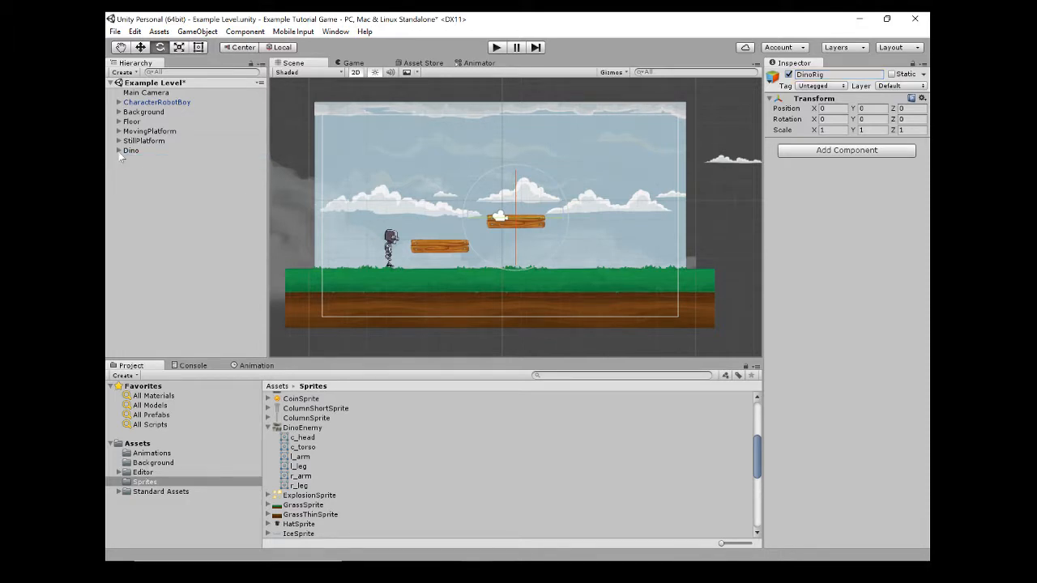
pyautogui.click(120, 152)
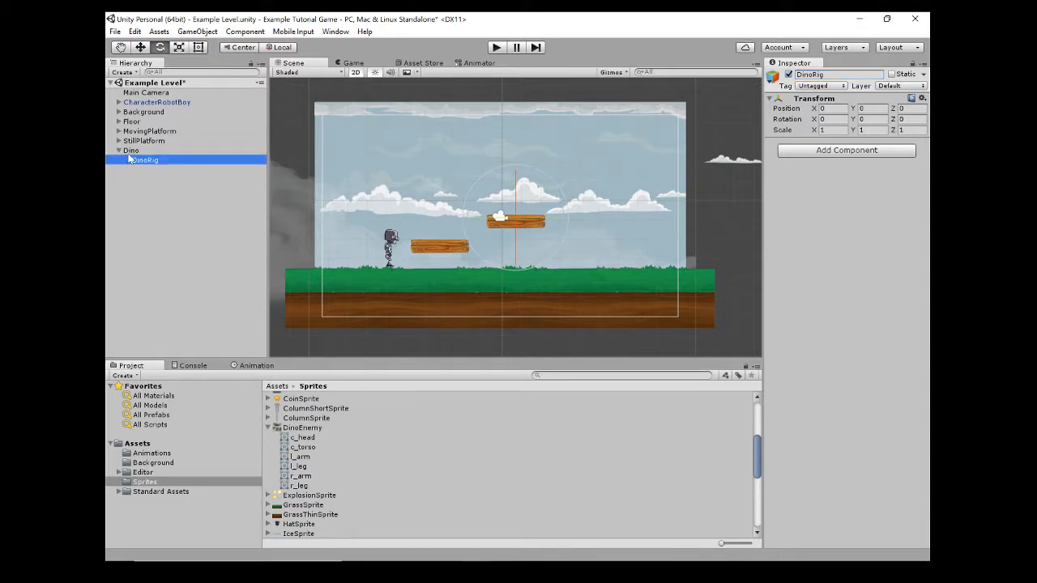
pyautogui.click(132, 152)
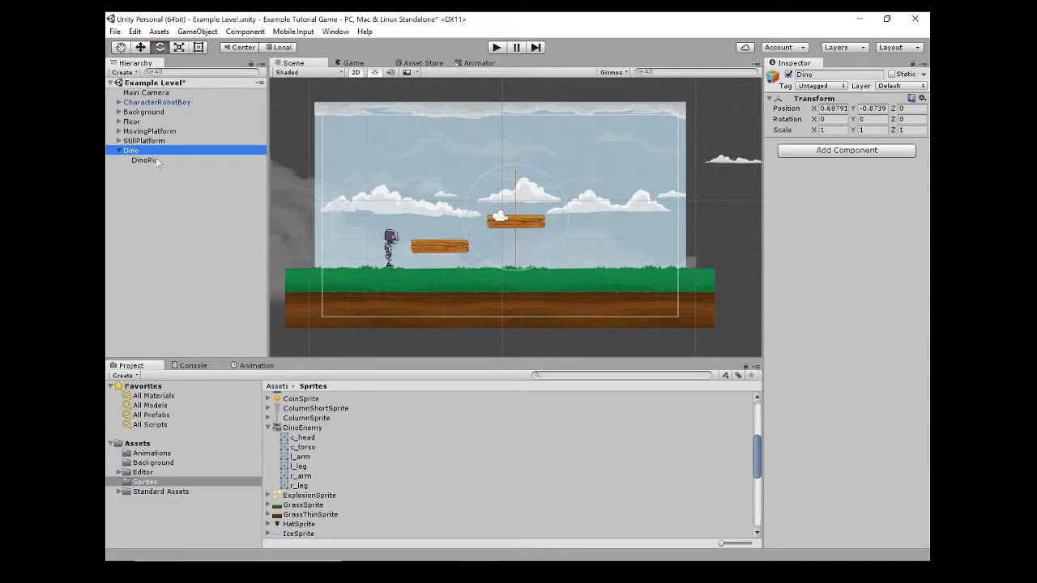
pyautogui.click(160, 162)
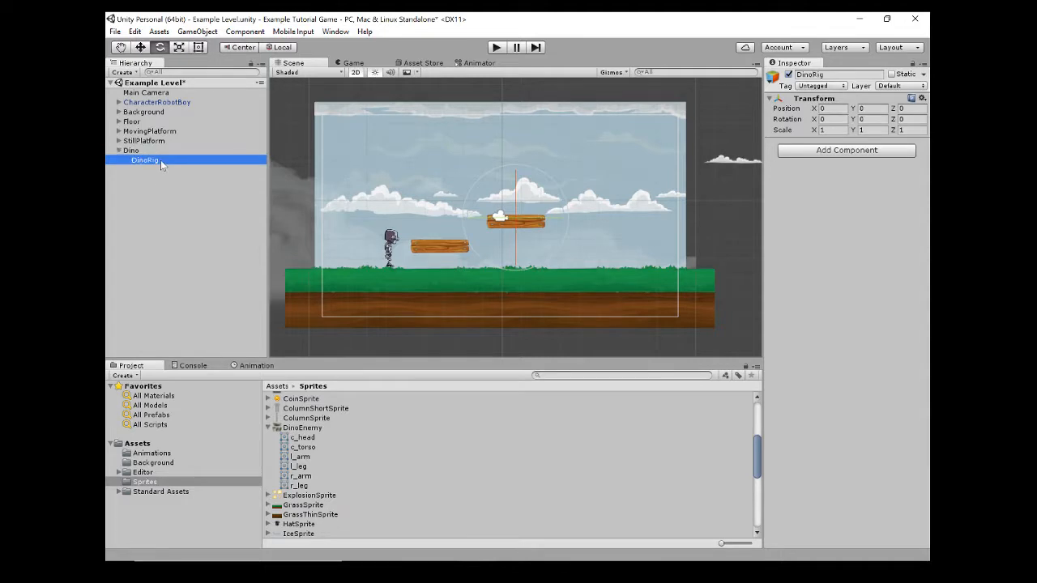
# Add the DinoEnemy sprites c_head, c_torso, l_arm, l_leg, r_arm and r_leg as children of DinoRig
pyautogui.click(309, 440)
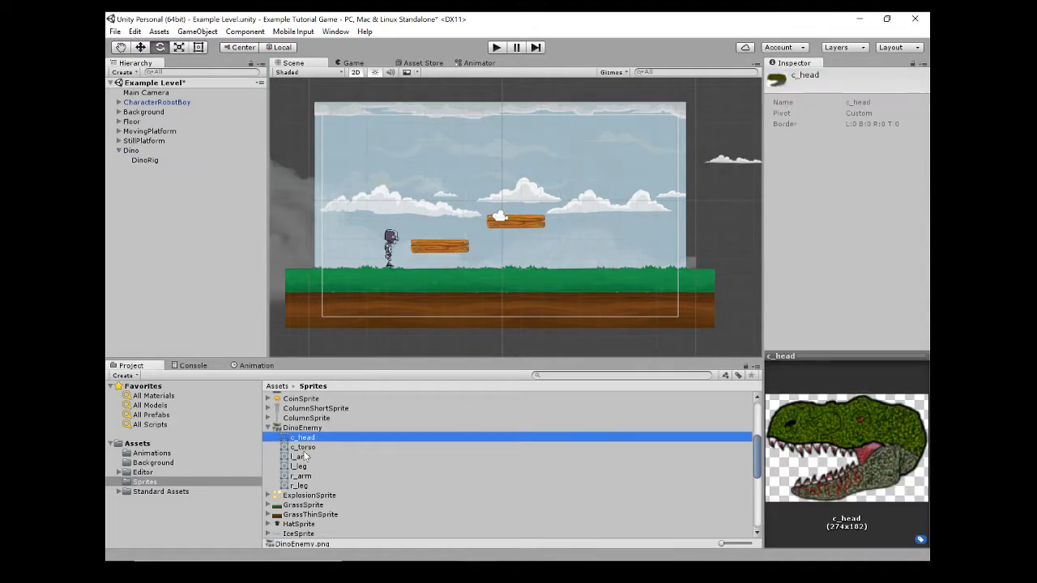
pyautogui.click(305, 457)
pyautogui.click(301, 438)
pyautogui.moveTo(301, 443); pyautogui.dragTo(156, 163)
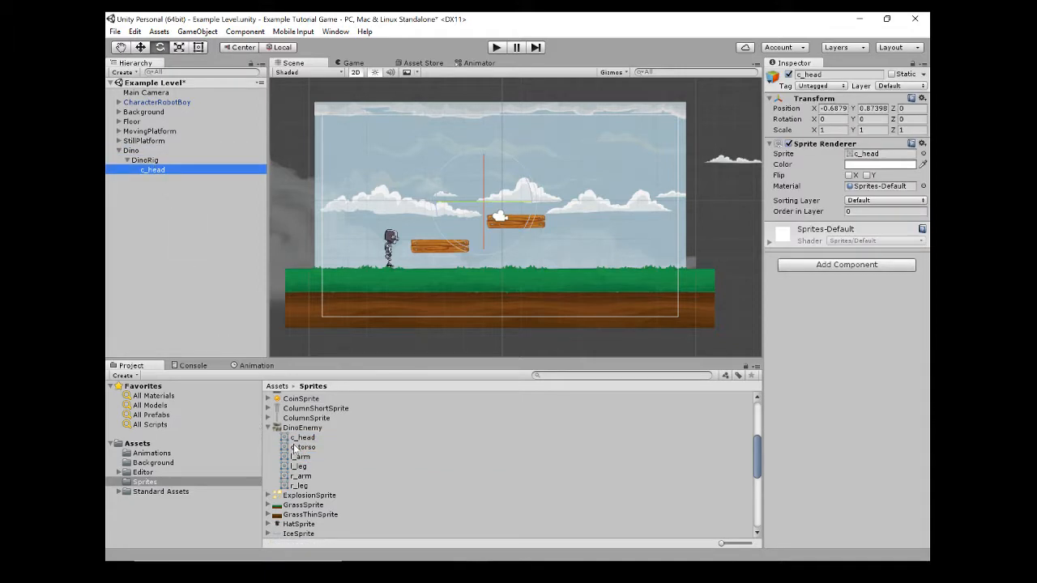
pyautogui.moveTo(296, 448); pyautogui.dragTo(155, 161)
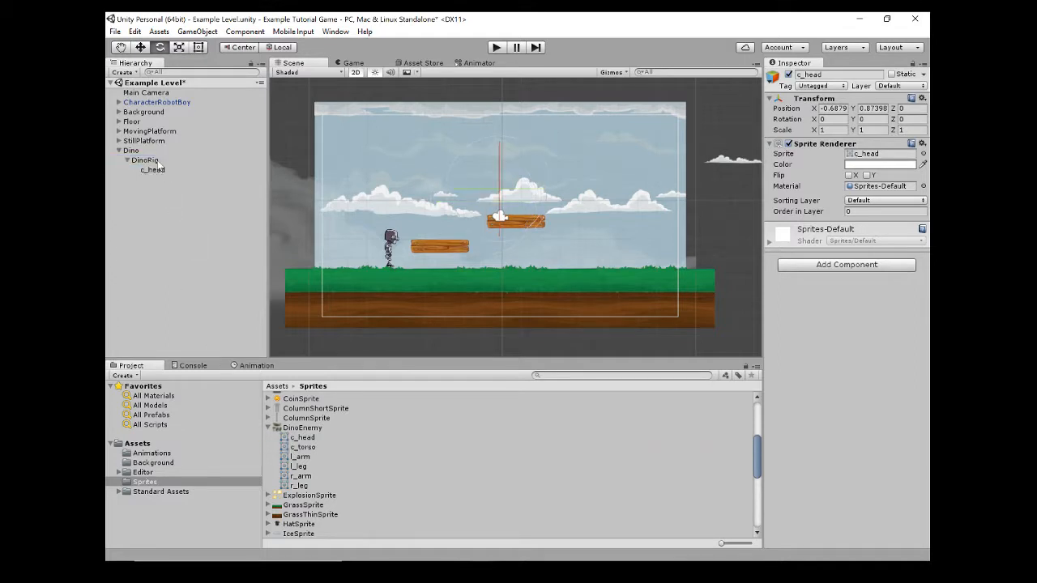
pyautogui.moveTo(299, 459); pyautogui.dragTo(157, 173)
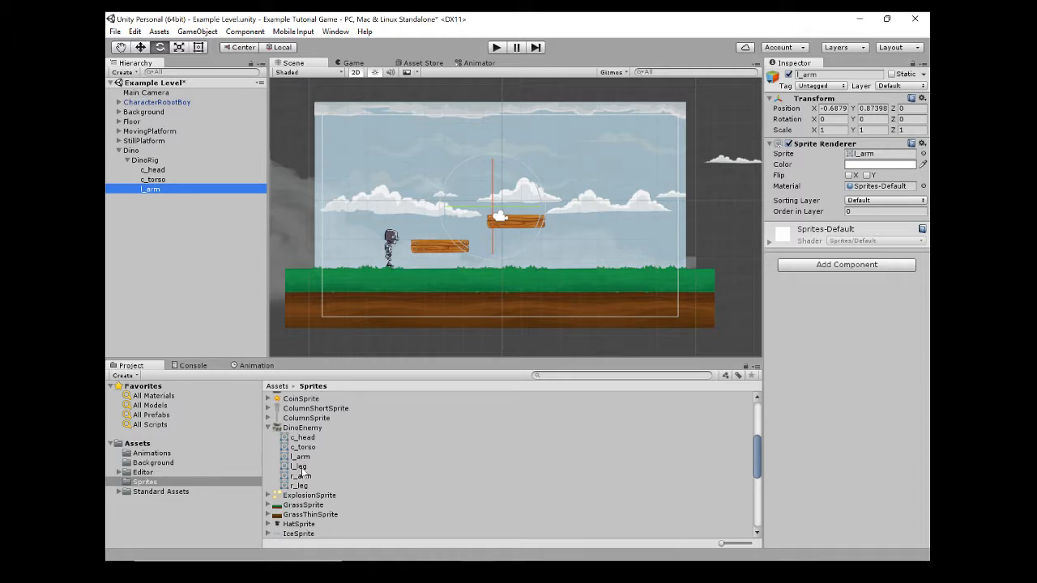
pyautogui.moveTo(247, 319); pyautogui.dragTo(156, 161)
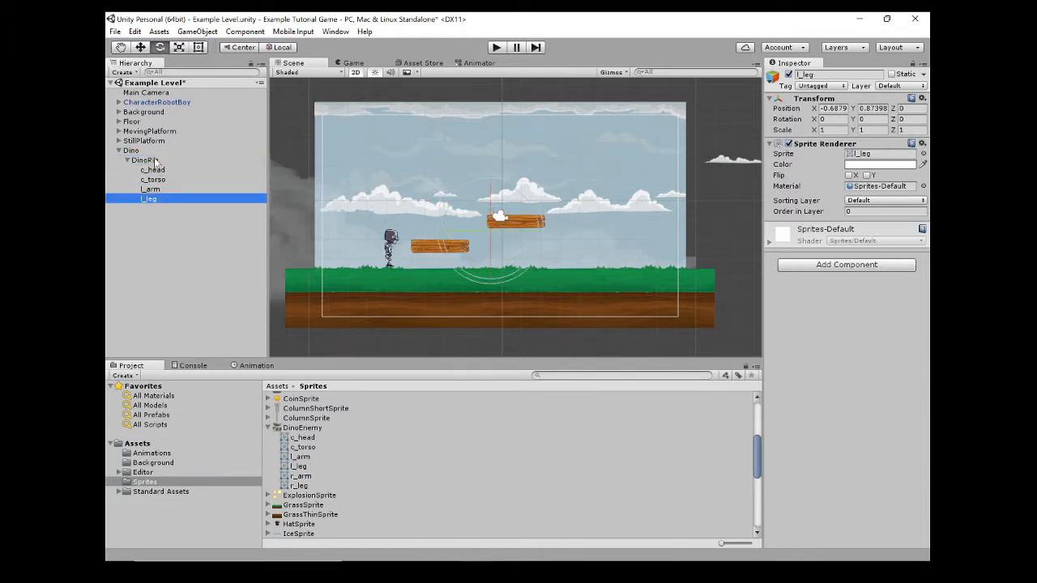
pyautogui.moveTo(300, 477); pyautogui.dragTo(173, 165)
pyautogui.moveTo(302, 486); pyautogui.dragTo(165, 164)
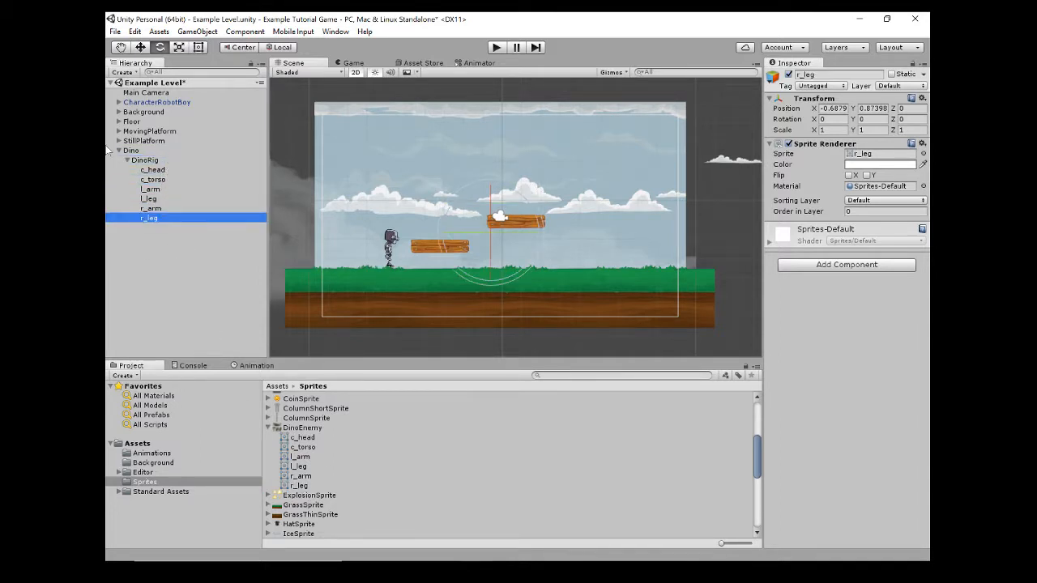
# Examine the Dino hierarchy and the Sprite Renderer settings of each body part from c_head to r_leg
pyautogui.click(128, 150)
pyautogui.click(145, 160)
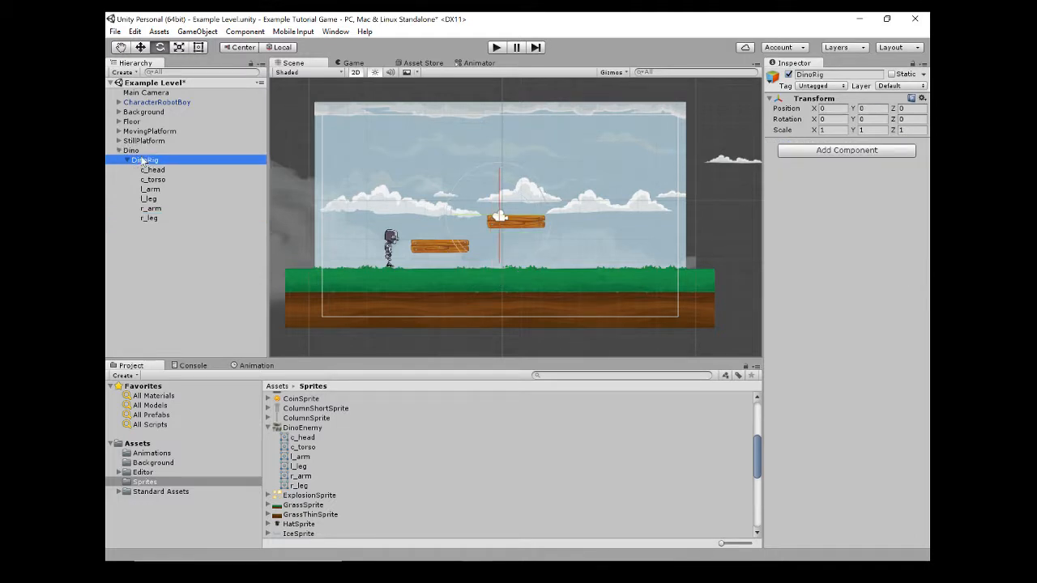
pyautogui.click(154, 170)
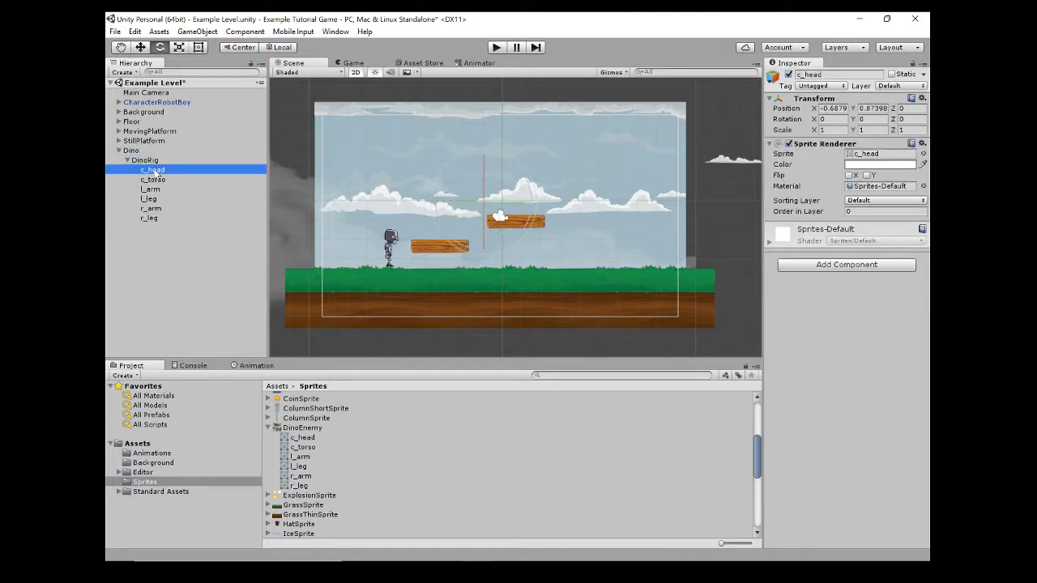
pyautogui.press('Down')
pyautogui.press('Down')
pyautogui.press('Down')
pyautogui.press('Down')
pyautogui.press('Down')
pyautogui.press('Up')
pyautogui.press('Up')
pyautogui.press('Up')
pyautogui.press('Up')
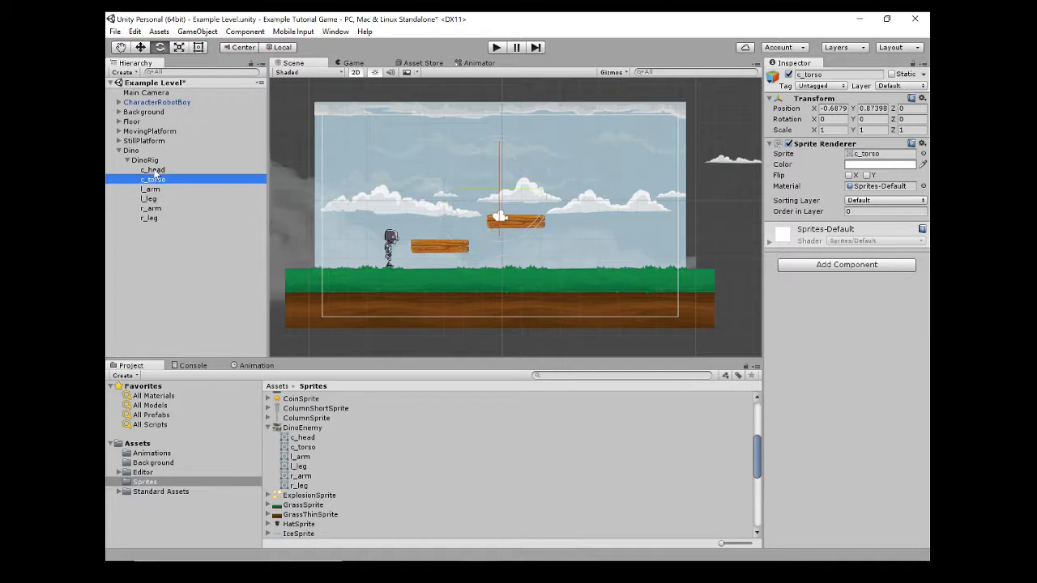
pyautogui.press('Up')
pyautogui.press('Down')
pyautogui.press('Down')
pyautogui.press('Down')
pyautogui.press('Down')
pyautogui.press('Down')
pyautogui.press('Up')
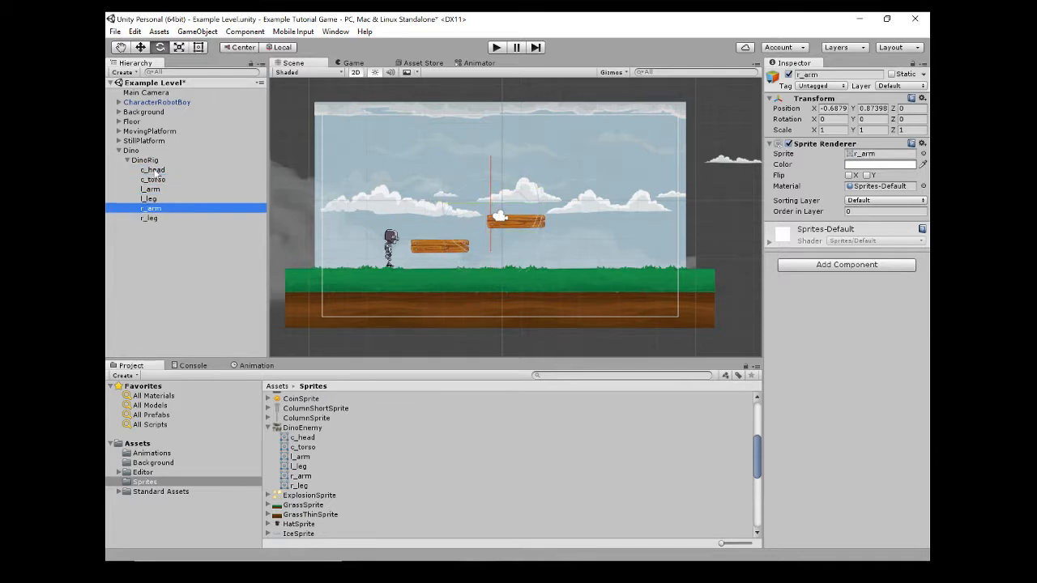
pyautogui.press('Up')
pyautogui.press('Up')
pyautogui.press('Up')
pyautogui.press('Up')
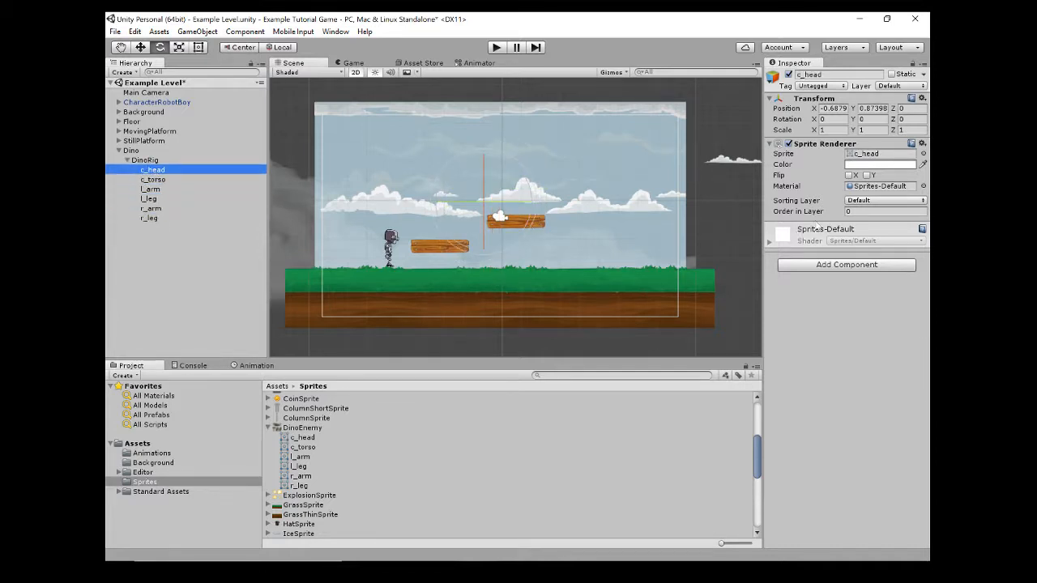
# Add a new sorting layer named Character below Foreground Layers
pyautogui.click(867, 201)
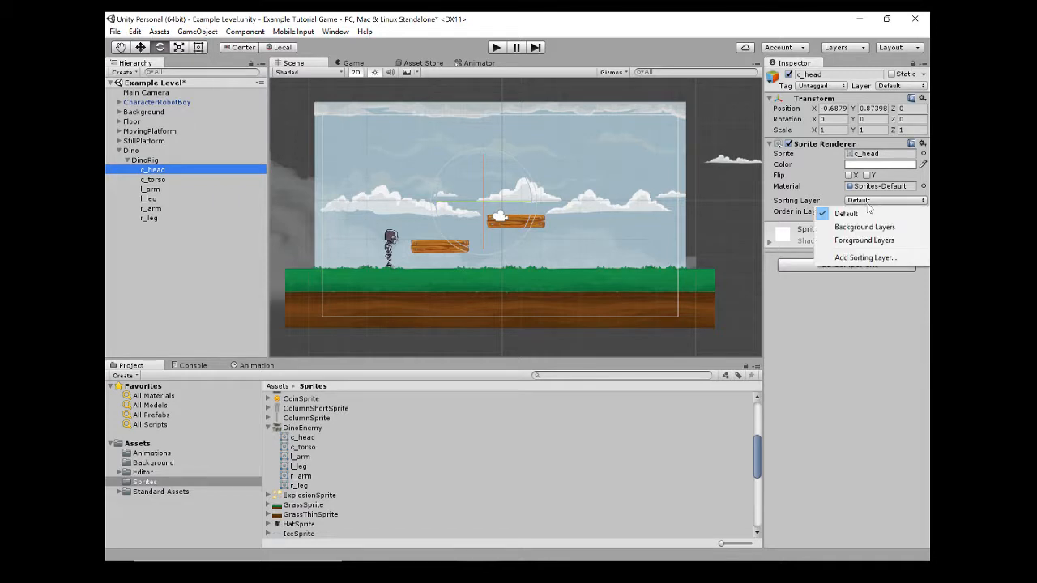
pyautogui.click(863, 257)
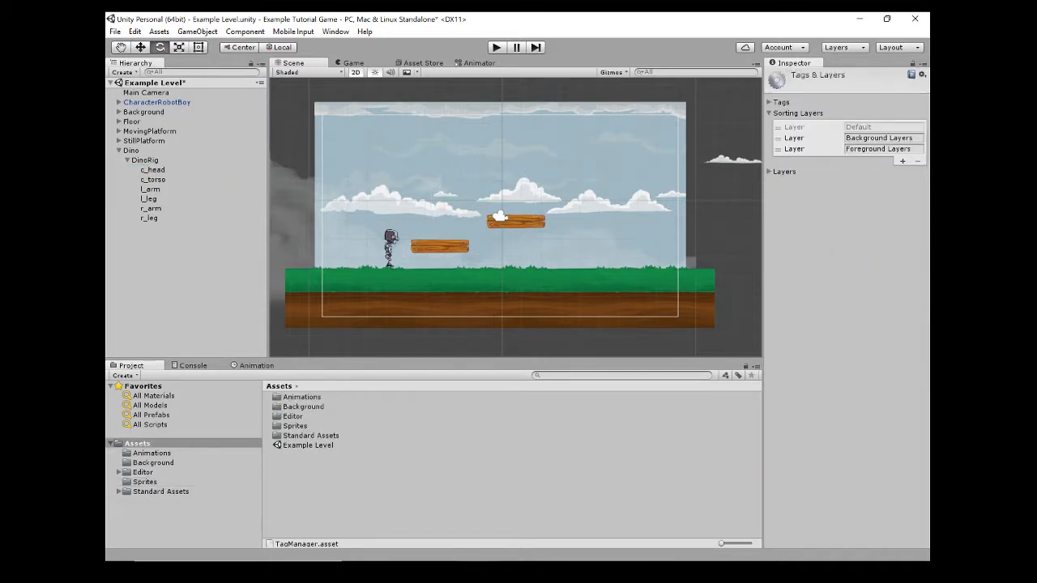
pyautogui.click(902, 161)
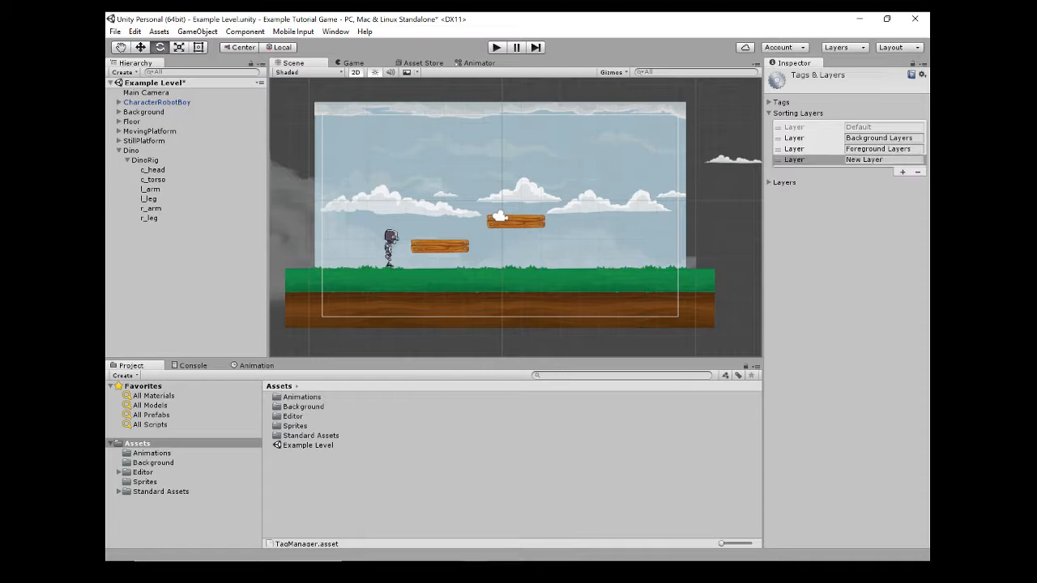
pyautogui.click(890, 160)
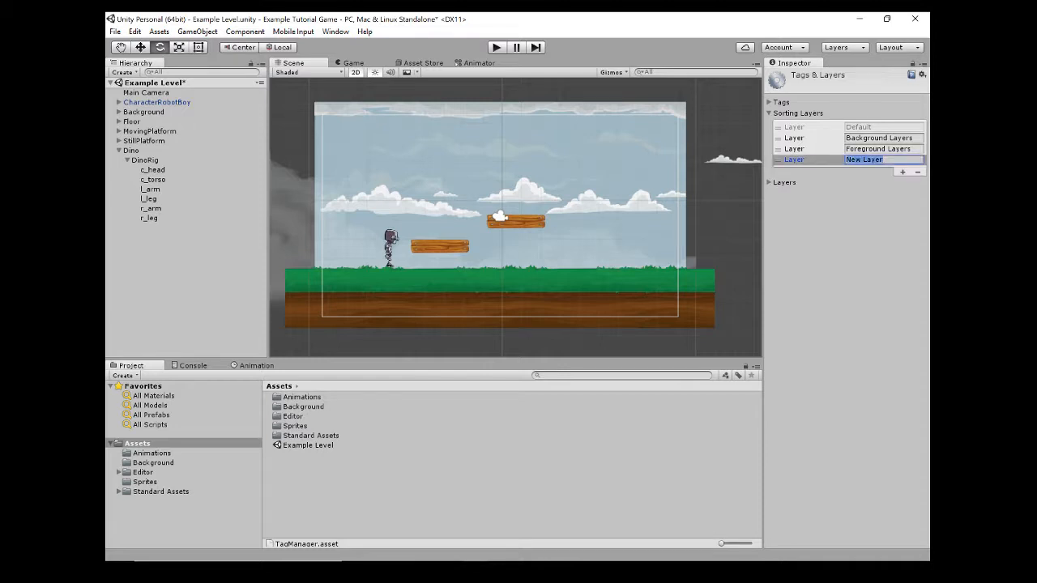
pyautogui.write('Character')
pyautogui.click(784, 162)
pyautogui.moveTo(783, 162)
pyautogui.mouseDown()
pyautogui.moveTo(783, 142)
pyautogui.moveTo(777, 159)
pyautogui.mouseUp()
pyautogui.click(809, 202)
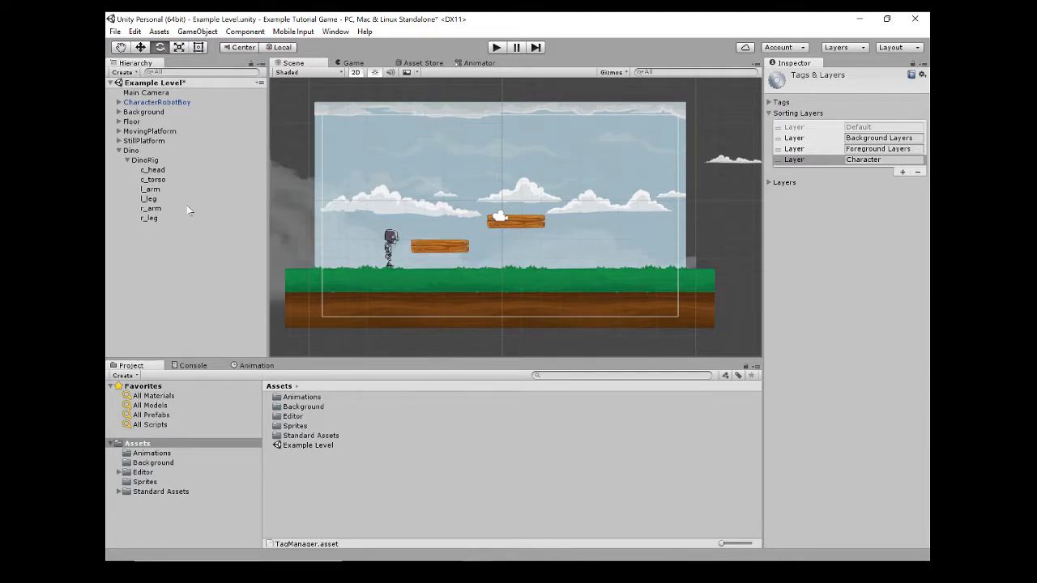
# Assign the c_head, c_torso and l_arm sprites to the Character sorting layer
pyautogui.click(168, 172)
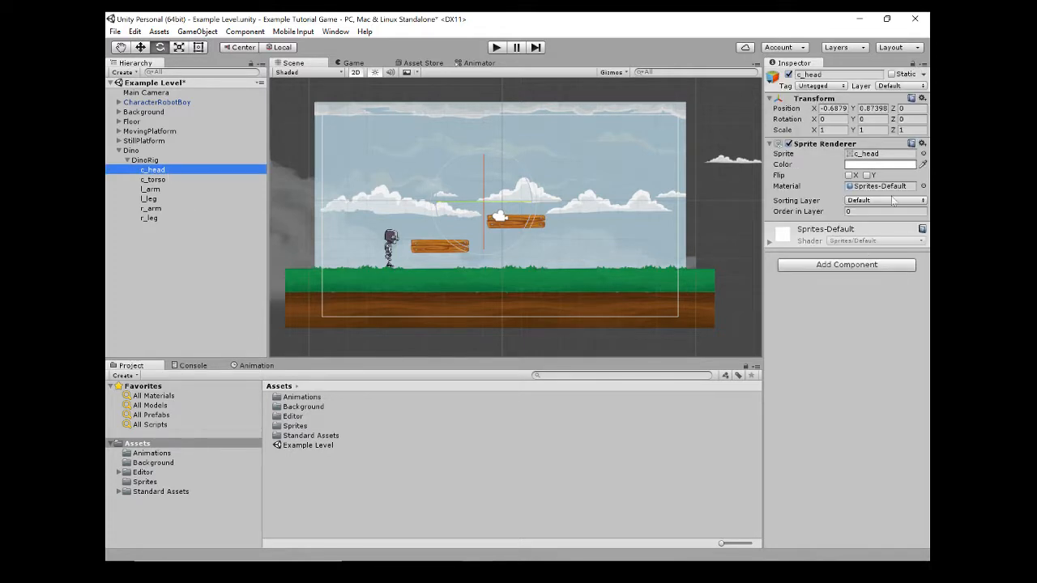
pyautogui.click(865, 200)
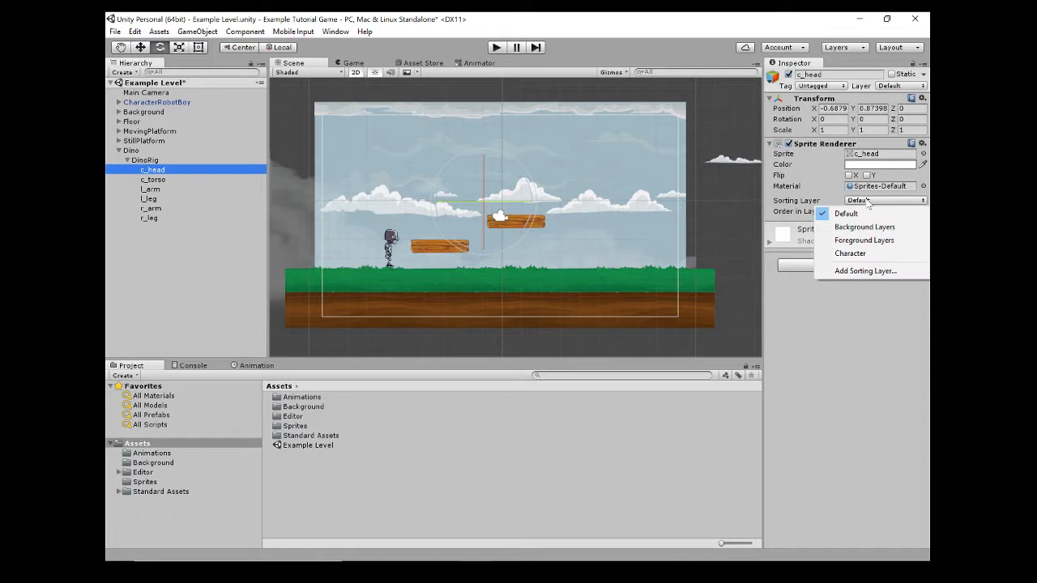
pyautogui.click(850, 252)
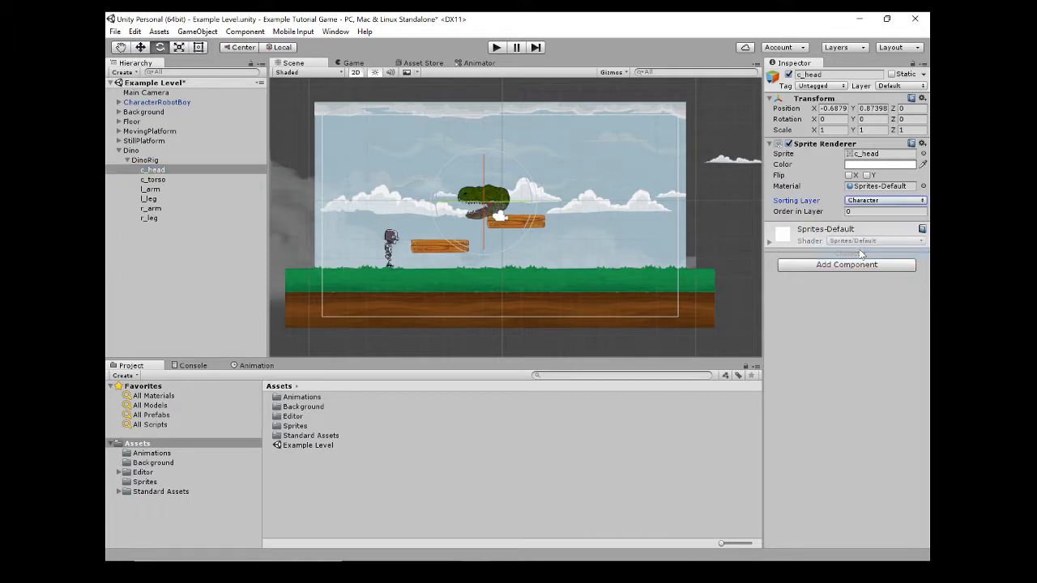
pyautogui.click(155, 179)
pyautogui.click(881, 201)
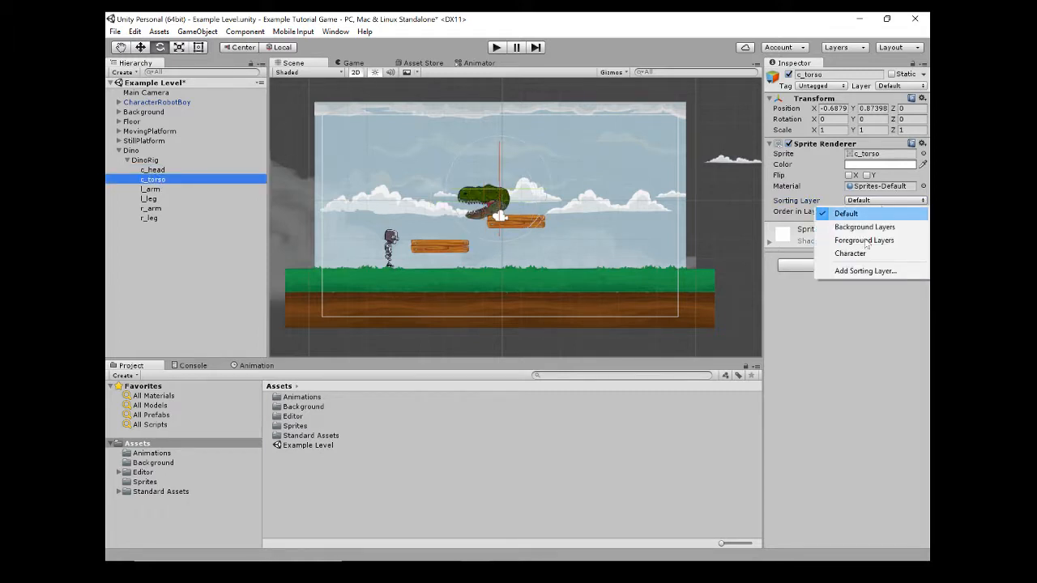
pyautogui.click(851, 252)
pyautogui.click(154, 189)
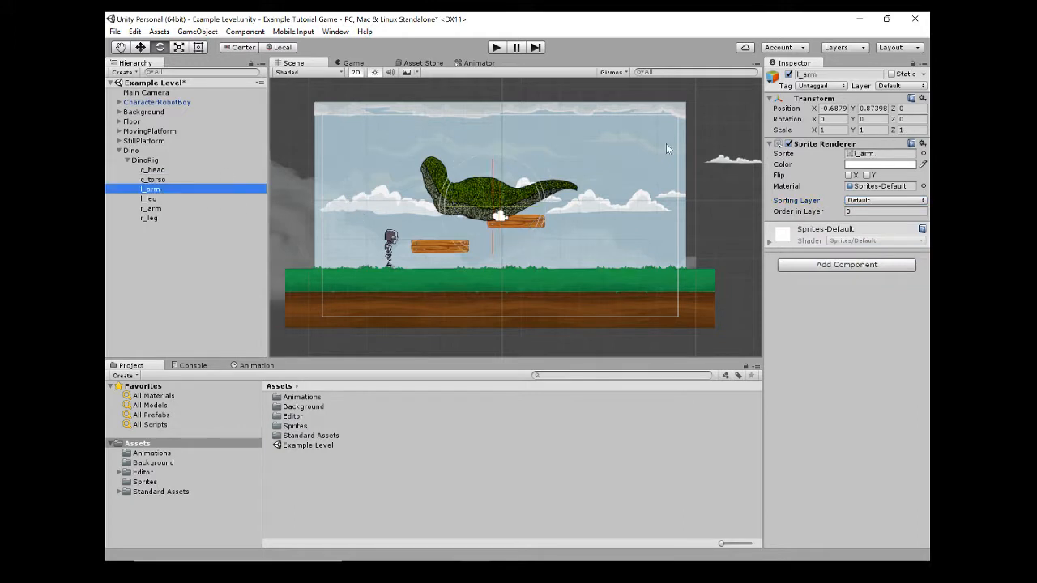
pyautogui.click(864, 201)
pyautogui.click(852, 253)
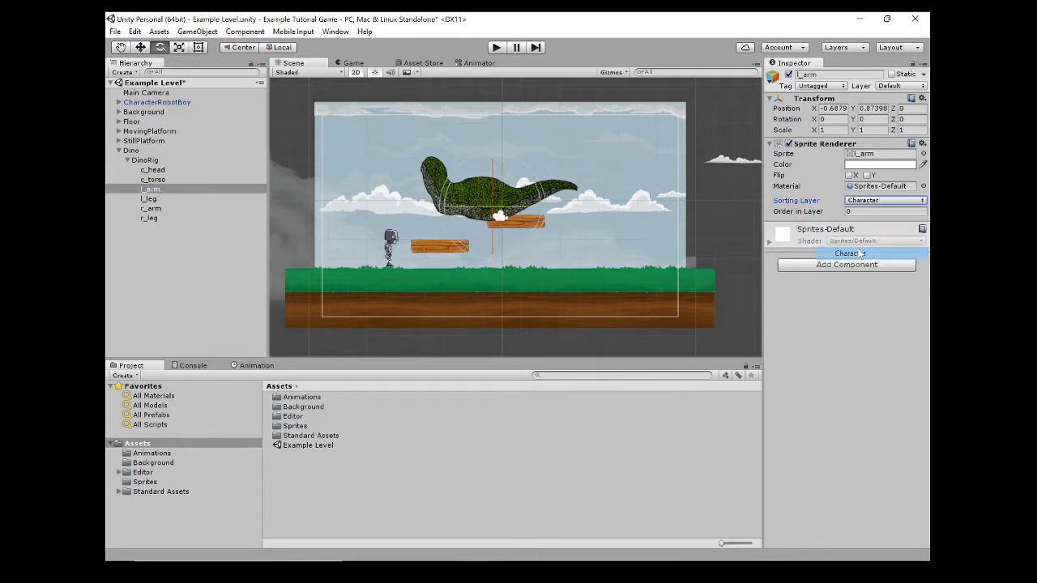
# Assign the l_leg, r_arm and r_leg sprites to the Character sorting layer
pyautogui.click(149, 198)
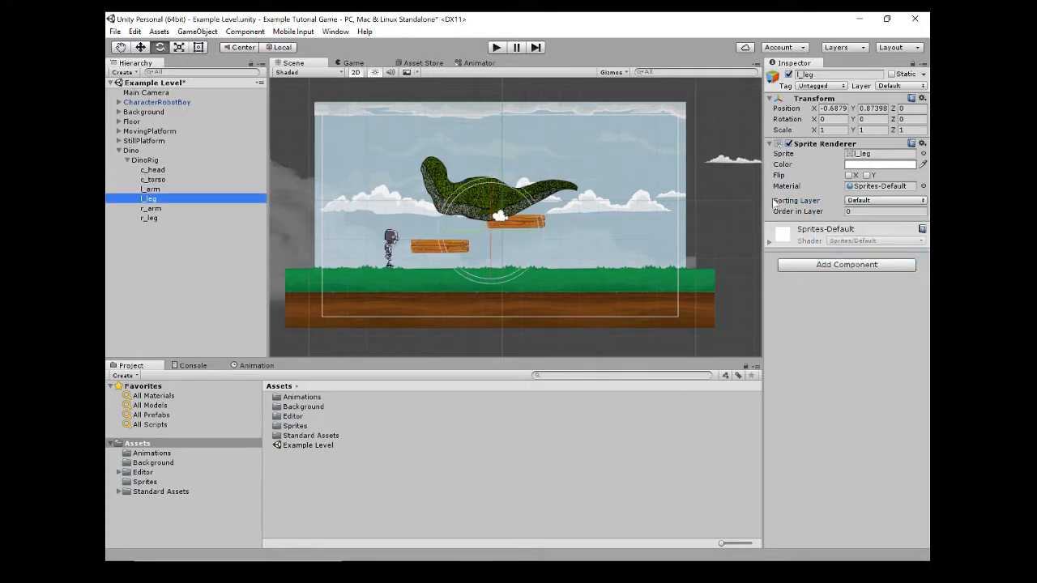
pyautogui.click(877, 200)
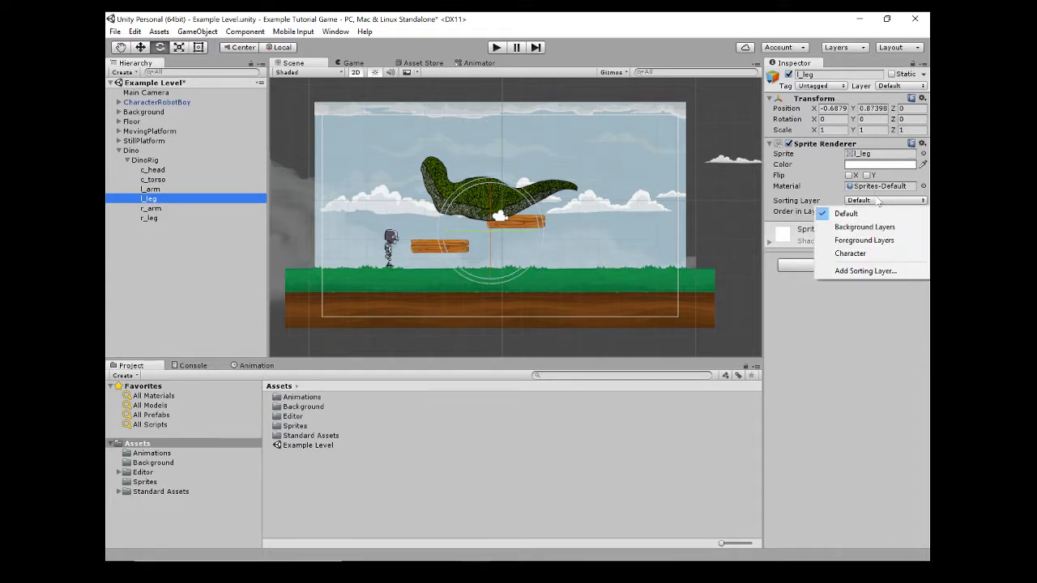
pyautogui.click(851, 253)
pyautogui.click(151, 208)
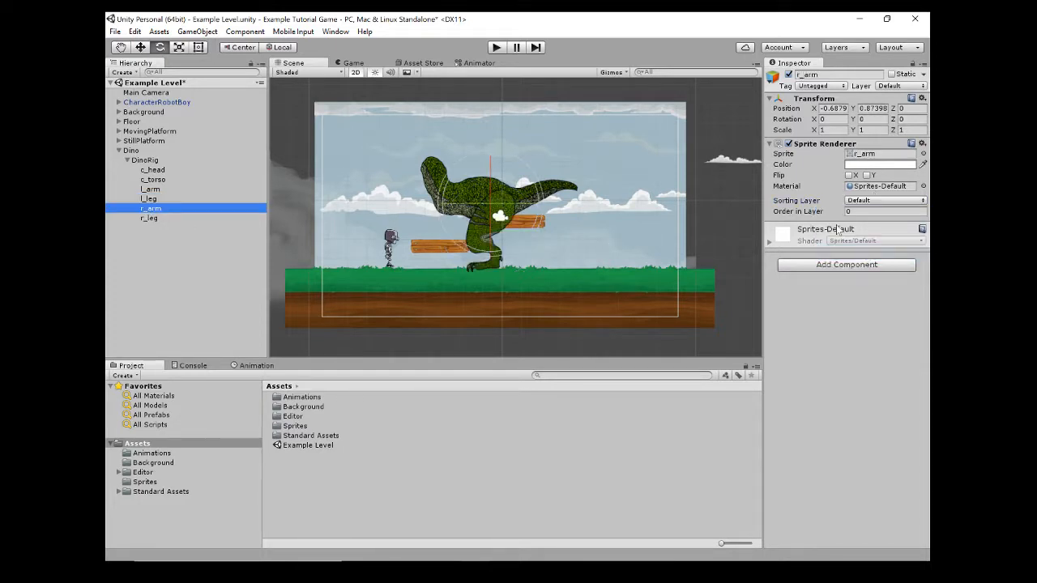
pyautogui.click(868, 201)
pyautogui.click(850, 254)
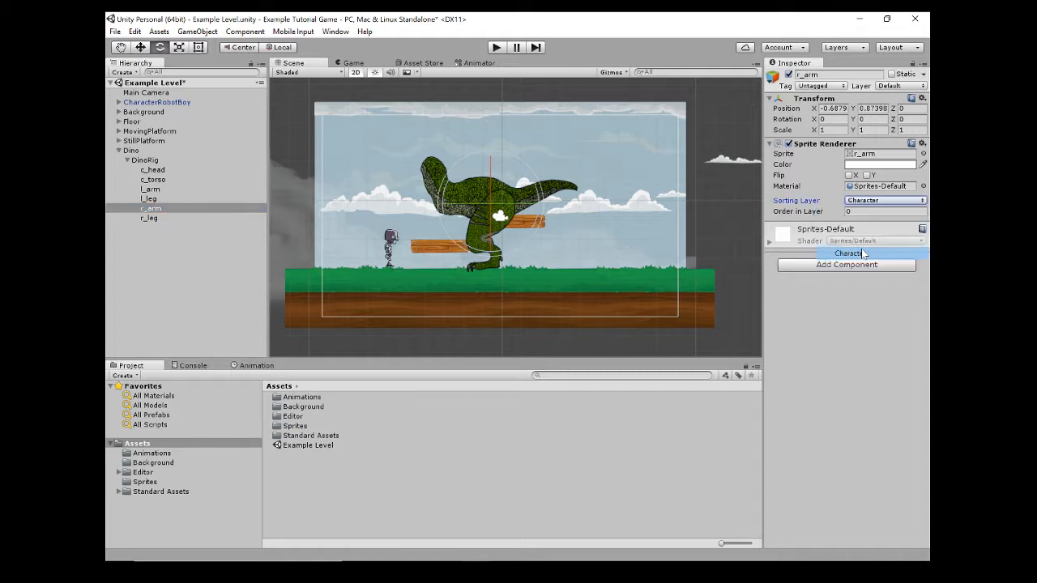
pyautogui.click(149, 218)
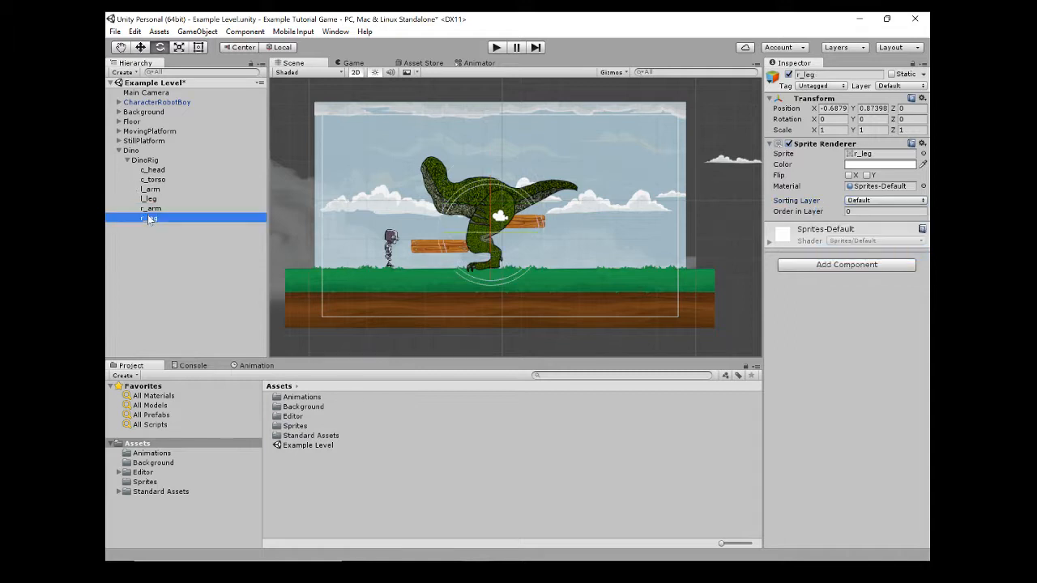
pyautogui.click(868, 201)
pyautogui.click(854, 255)
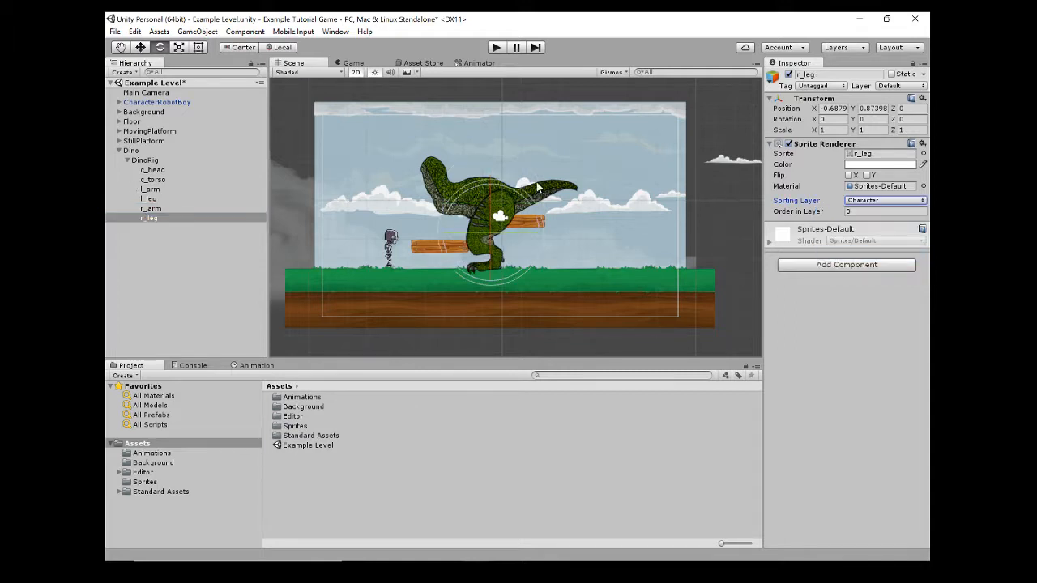
# Pull the limbs apart: move r_arm above the torso, r_leg behind the body, and l_leg to about X -1.57, Y 0.21
pyautogui.scroll(12, 536, 186)
pyautogui.moveTo(536, 184); pyautogui.dragTo(576, 194, button='middle')
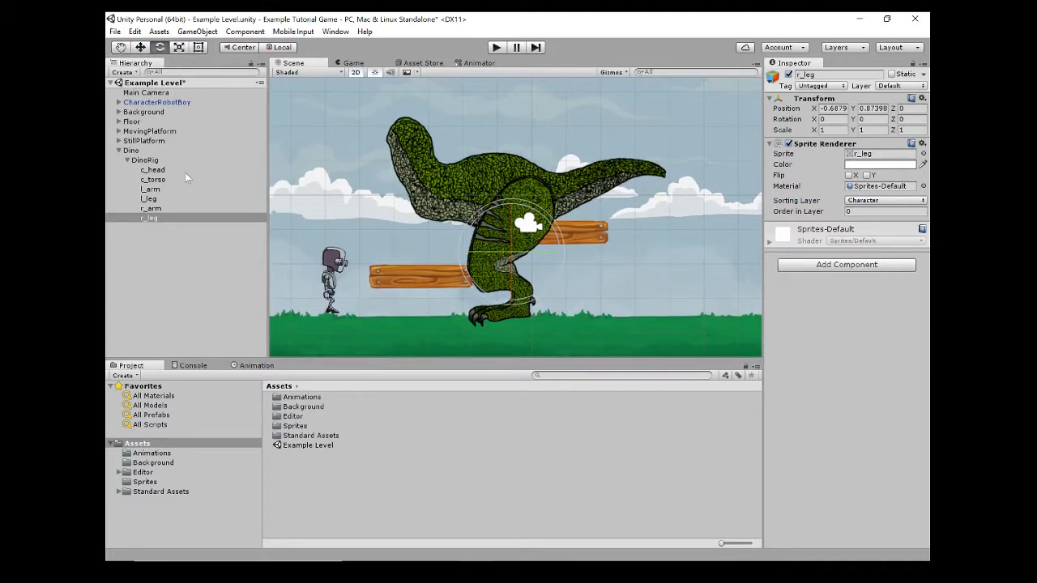
pyautogui.click(167, 205)
pyautogui.press('w')
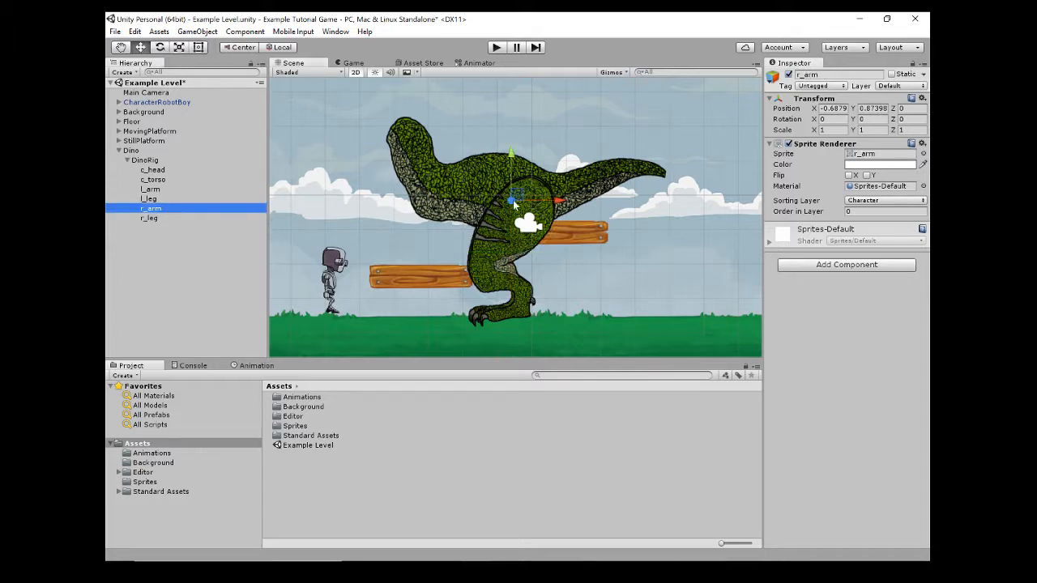
pyautogui.moveTo(518, 196); pyautogui.dragTo(475, 112)
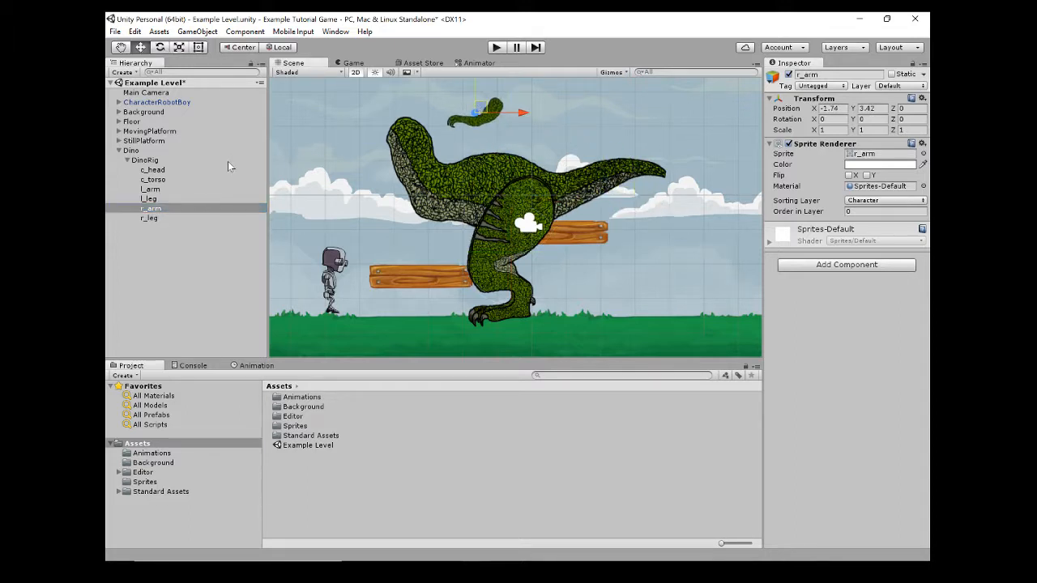
pyautogui.click(152, 218)
pyautogui.moveTo(522, 253); pyautogui.dragTo(633, 276)
pyautogui.click(158, 200)
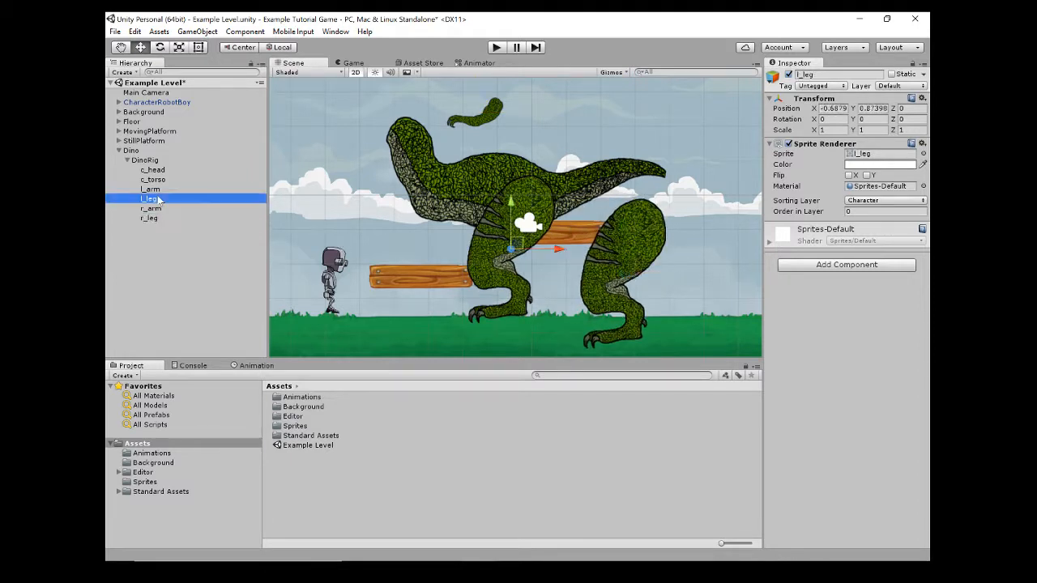
pyautogui.moveTo(523, 250); pyautogui.dragTo(491, 267)
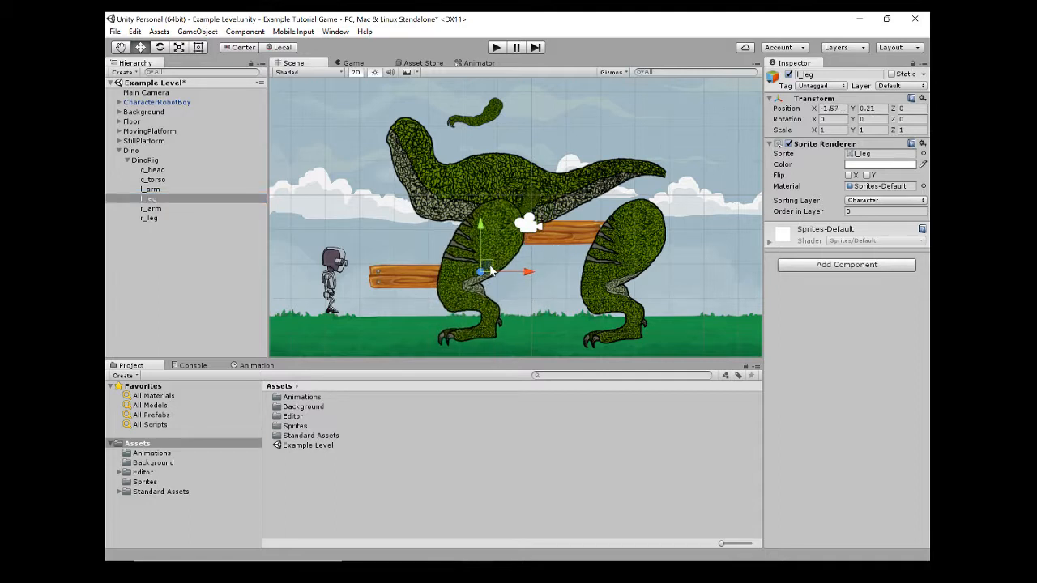
# Move l_arm to about X -5.19, Y 1.26 and c_head to about X -5.75, Y 3.16, in front of the torso
pyautogui.click(185, 189)
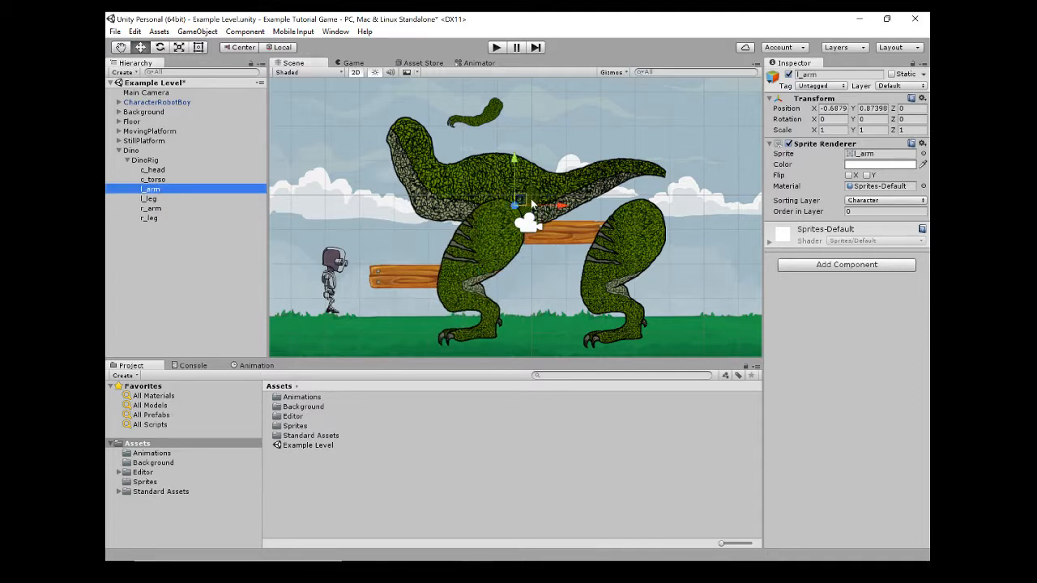
pyautogui.moveTo(530, 198); pyautogui.dragTo(370, 194)
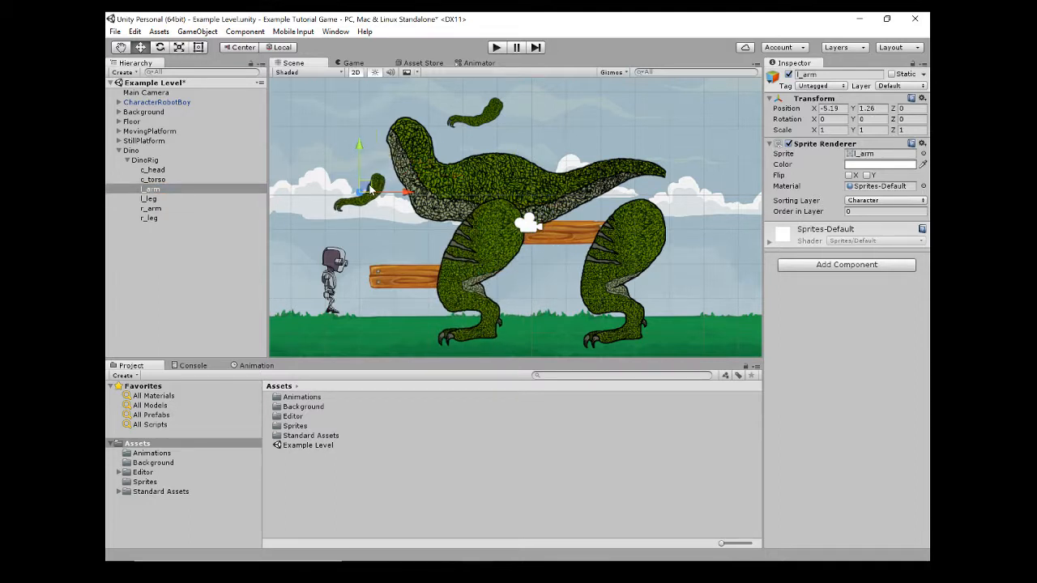
pyautogui.click(158, 170)
pyautogui.moveTo(505, 192); pyautogui.dragTo(335, 114)
pyautogui.moveTo(475, 245)
pyautogui.mouseDown(button='middle')
pyautogui.moveTo(509, 289)
pyautogui.moveTo(492, 245)
pyautogui.moveTo(482, 250)
pyautogui.mouseUp(button='middle')
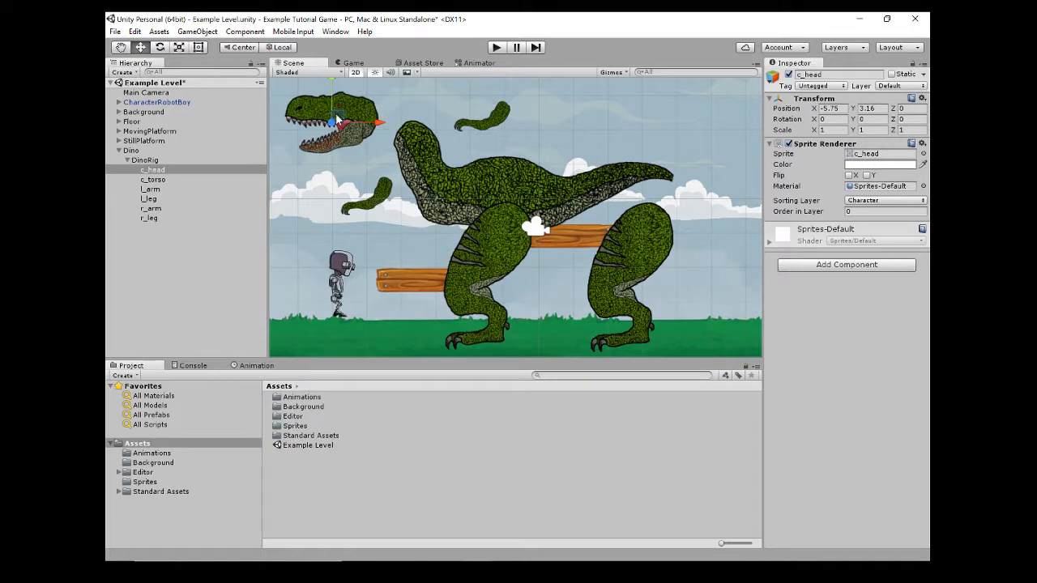
# Place c_head on the neck at about X -4.33, Y 2.74, and fit l_arm and r_arm against the chest
pyautogui.moveTo(338, 120); pyautogui.dragTo(387, 136)
pyautogui.click(383, 204)
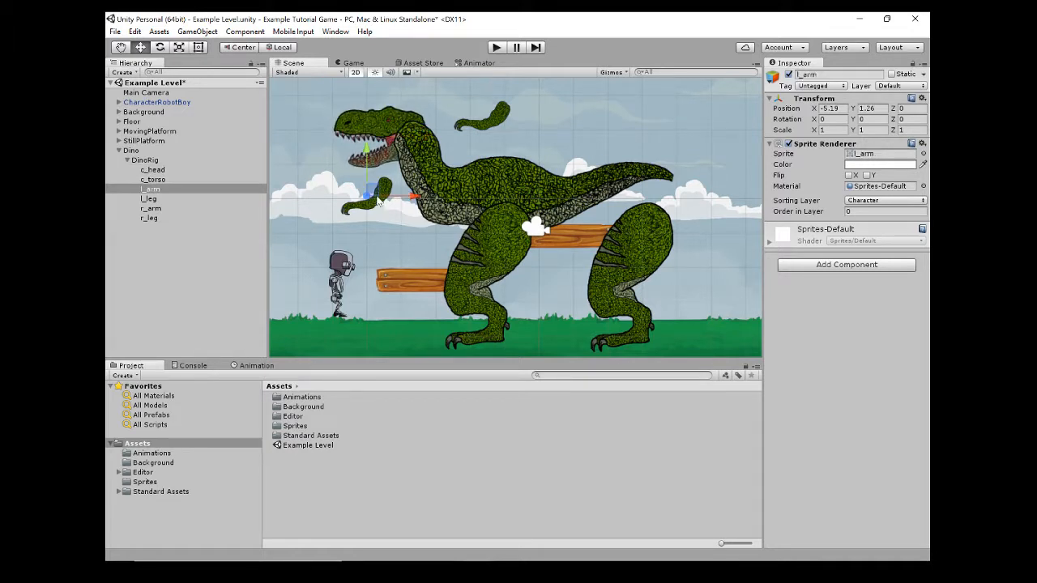
pyautogui.moveTo(374, 193); pyautogui.dragTo(411, 200)
pyautogui.moveTo(500, 120); pyautogui.dragTo(415, 215)
# Position l_leg at about X -1.52, Y 0.51 and r_leg at about X -0.63, Y 0.57 beneath the torso
pyautogui.click(495, 288)
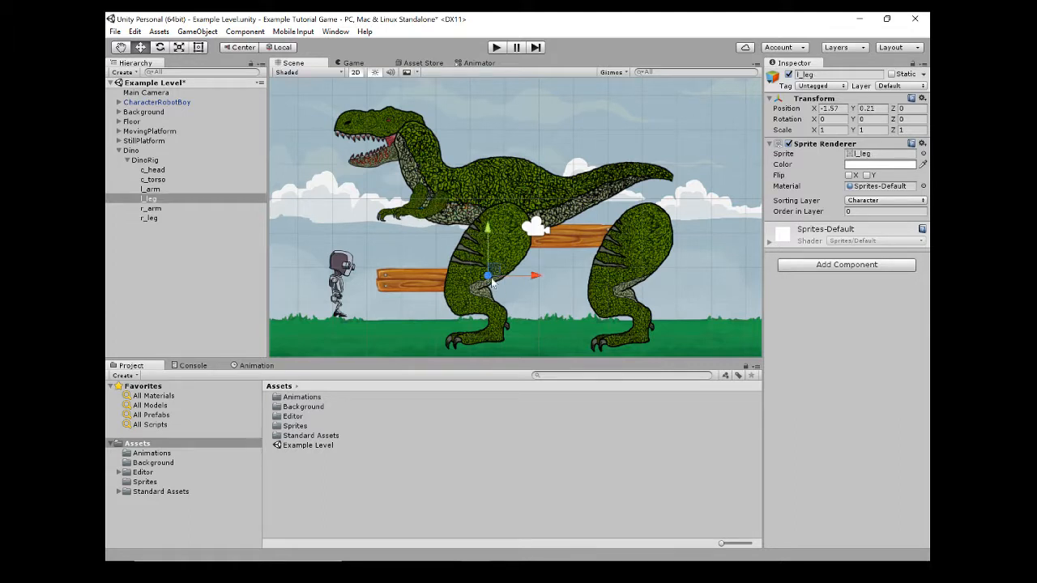
pyautogui.moveTo(496, 277); pyautogui.dragTo(498, 268)
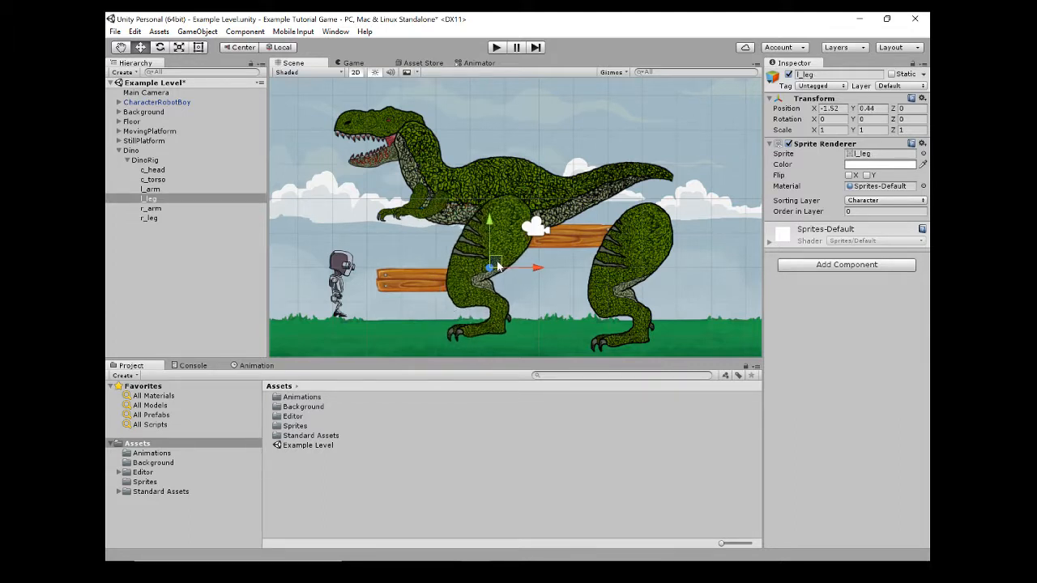
pyautogui.click(646, 278)
pyautogui.moveTo(640, 277); pyautogui.dragTo(527, 265)
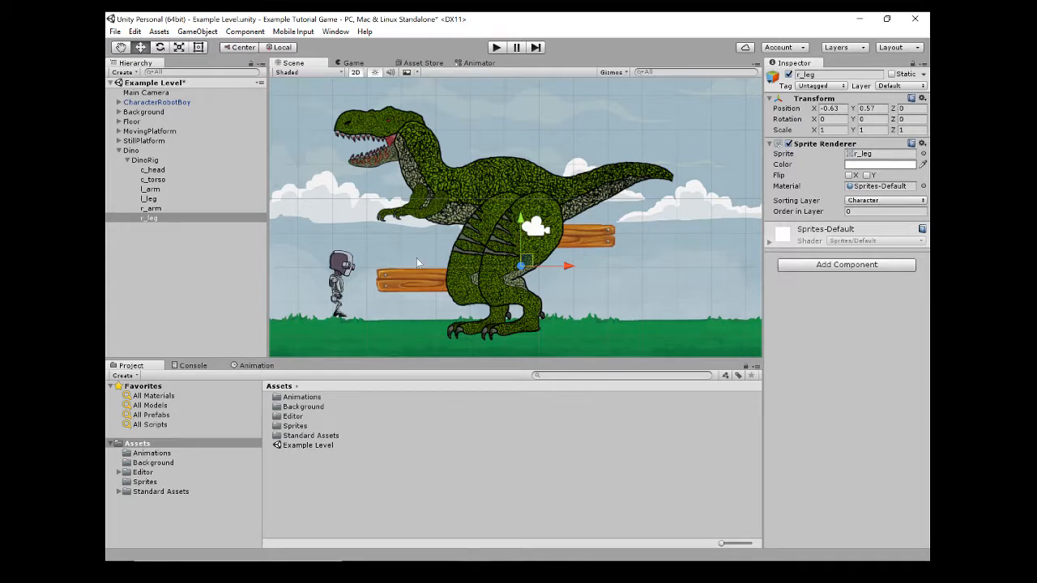
# Set the Order in Layer of l_arm and l_leg to 1
pyautogui.click(423, 195)
pyautogui.click(882, 211)
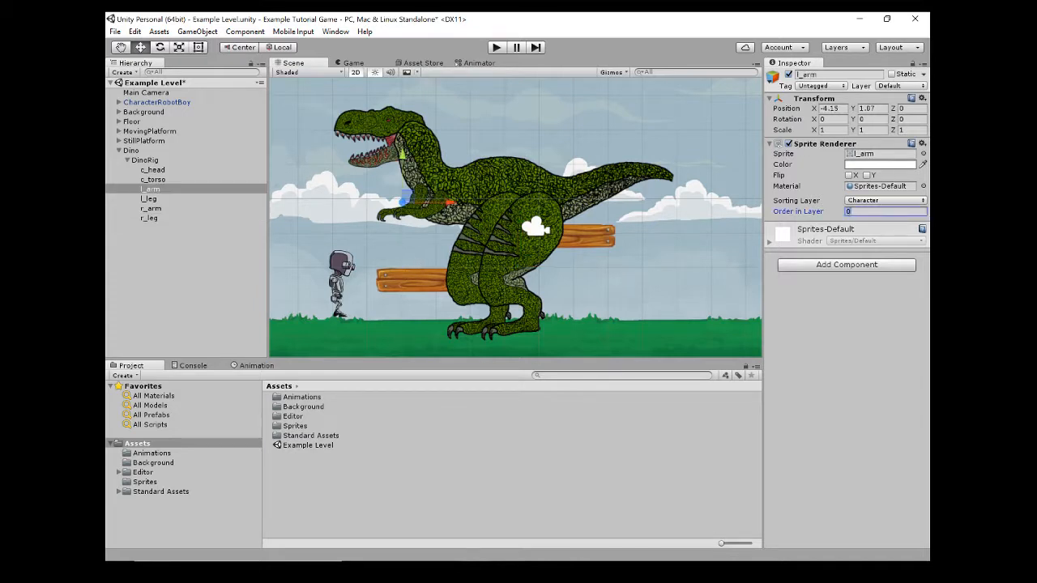
pyautogui.write('1')
pyautogui.click(466, 263)
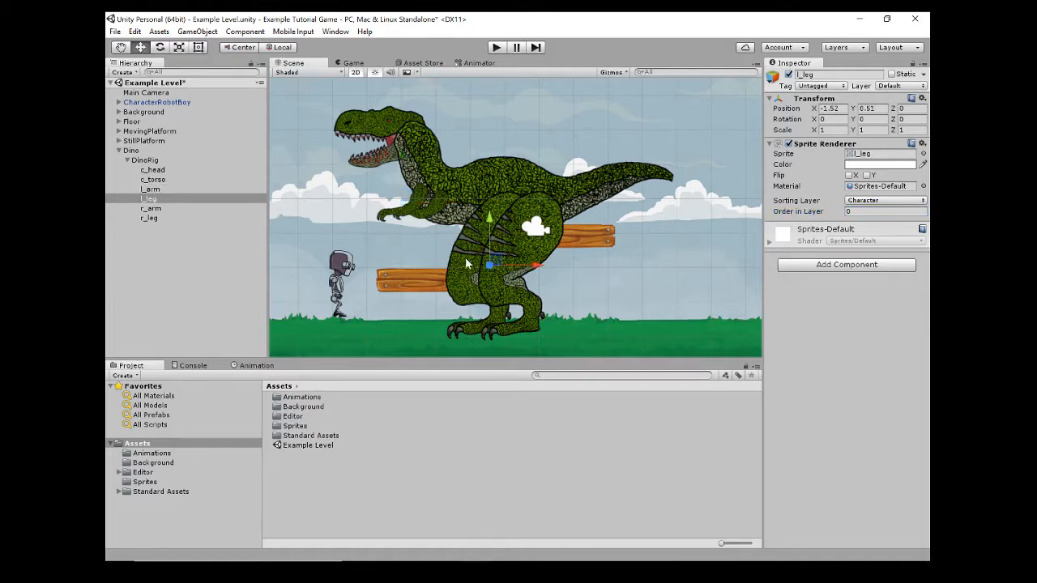
pyautogui.click(891, 212)
pyautogui.write('1')
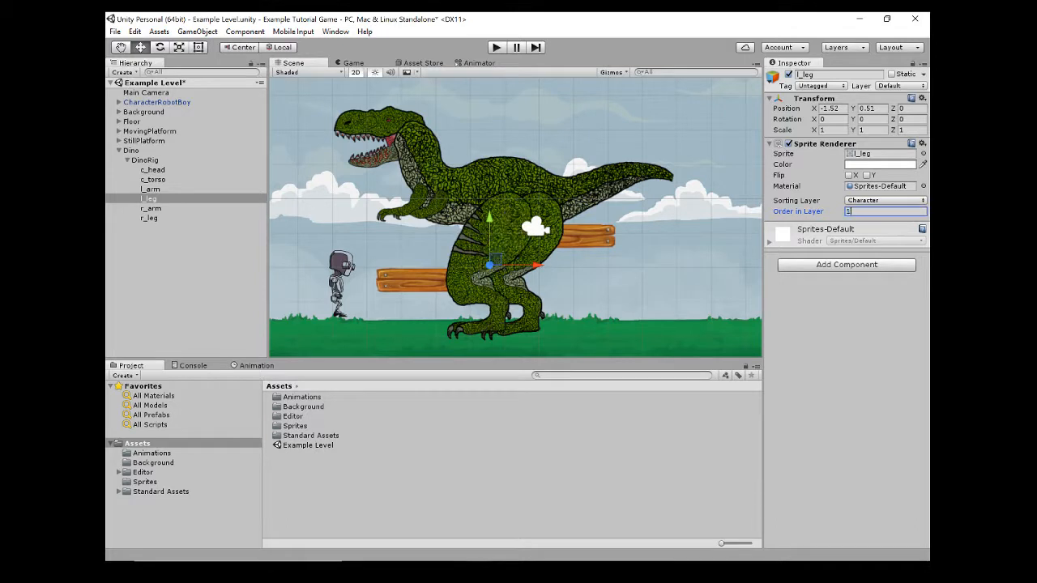
# Set the Order in Layer of c_torso to 2
pyautogui.click(476, 185)
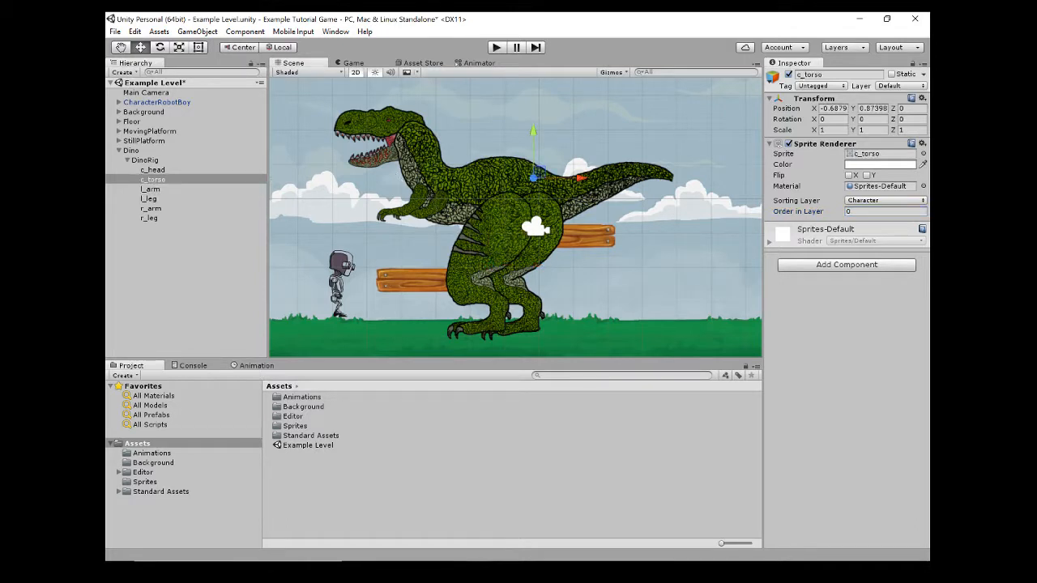
pyautogui.click(886, 211)
pyautogui.write('2')
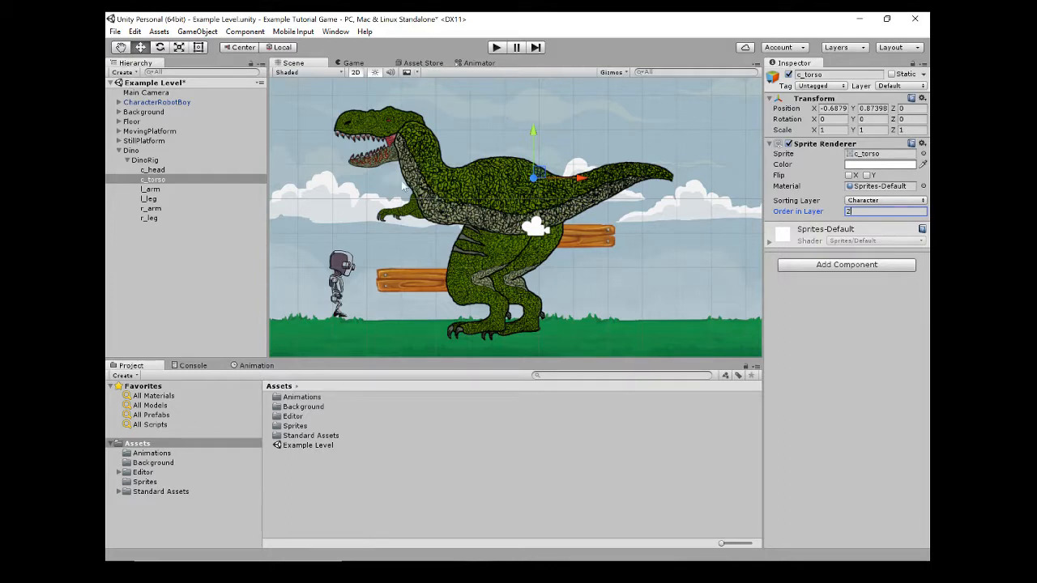
# Set the Order in Layer of r_arm, r_leg and c_head to 3
pyautogui.click(415, 224)
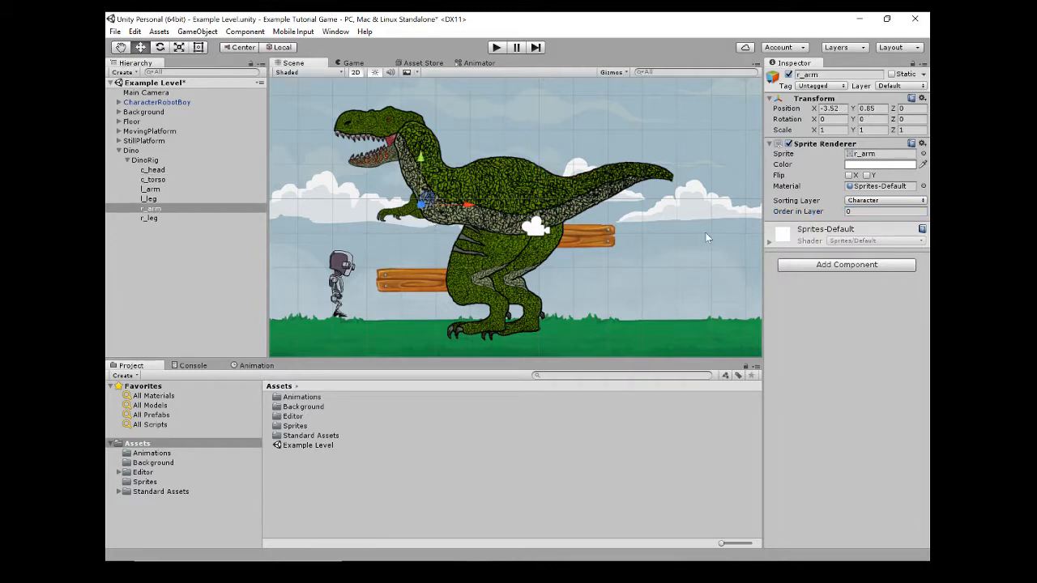
pyautogui.click(871, 211)
pyautogui.write('3')
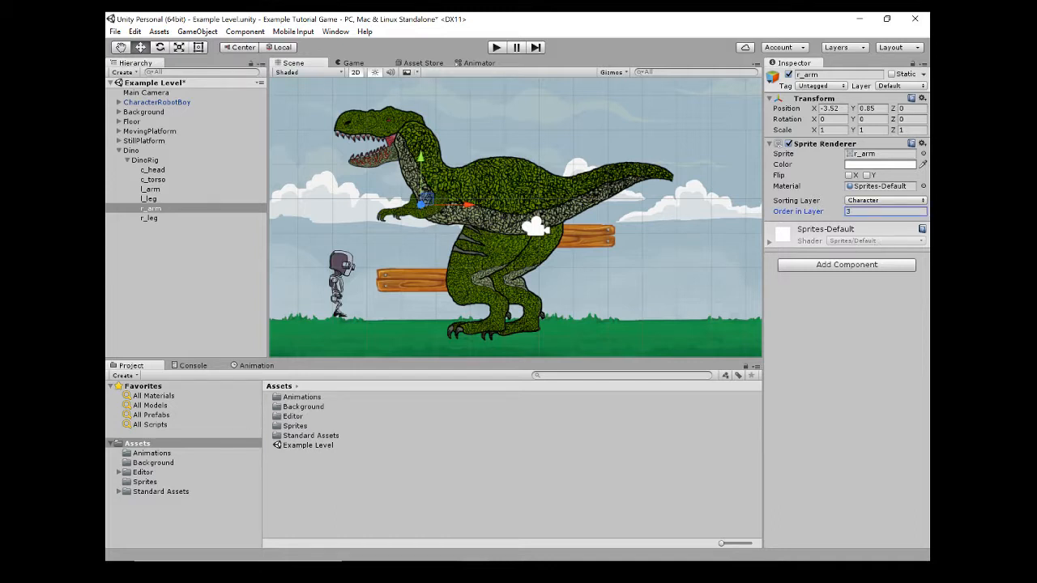
pyautogui.click(540, 266)
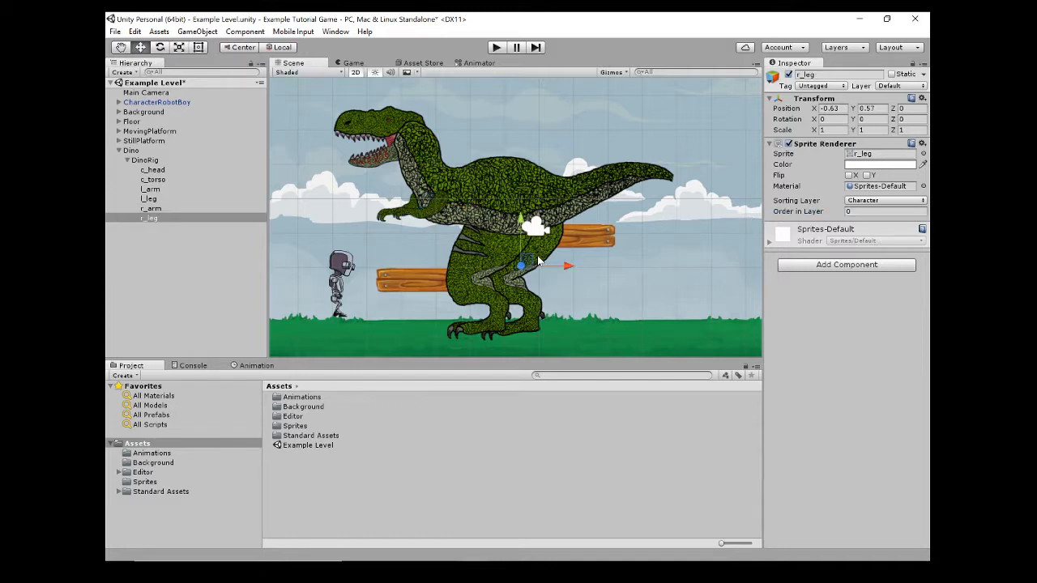
pyautogui.click(883, 211)
pyautogui.write('3')
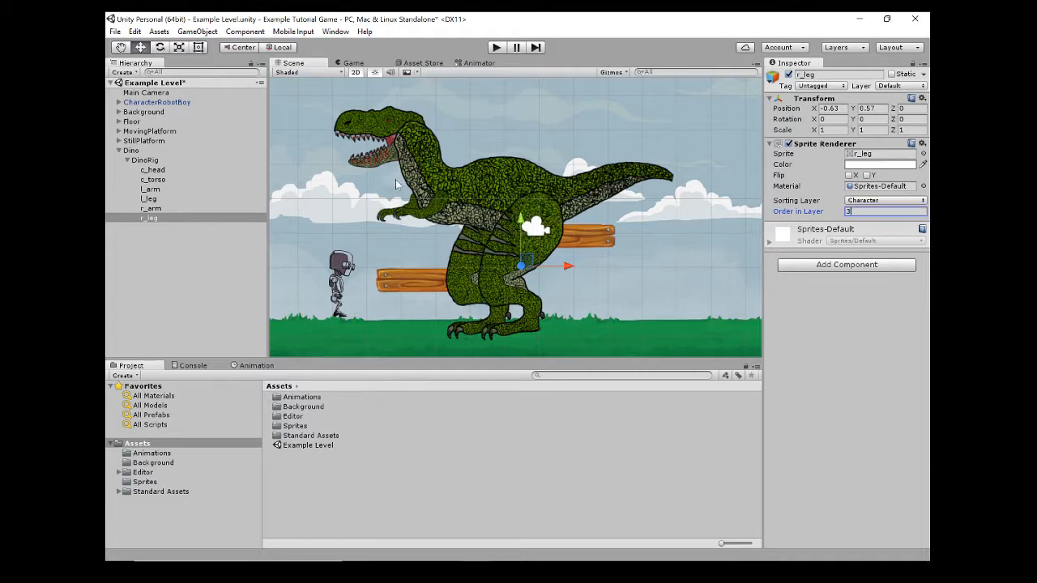
pyautogui.click(369, 126)
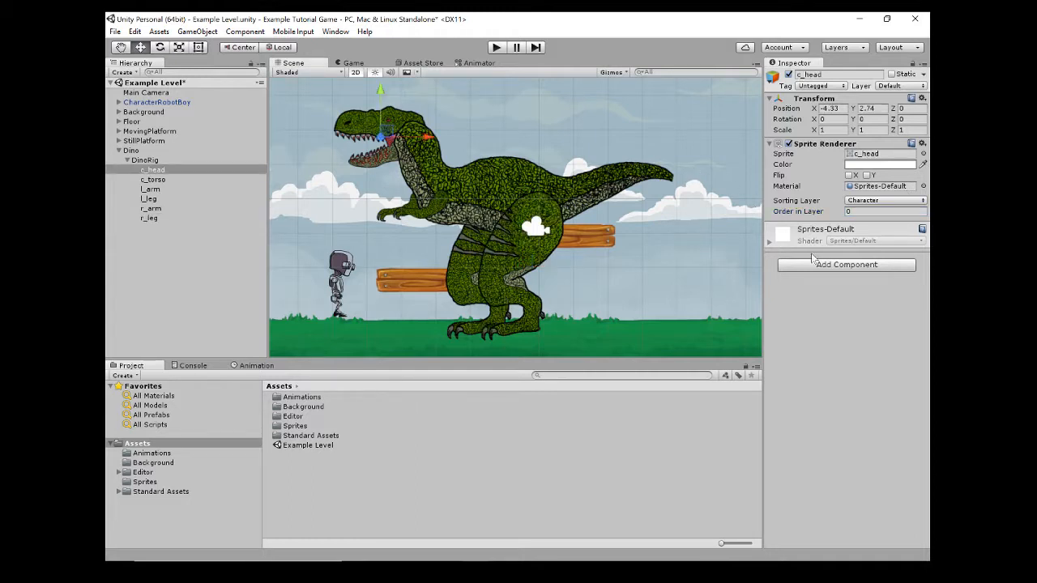
pyautogui.click(858, 211)
pyautogui.write('3')
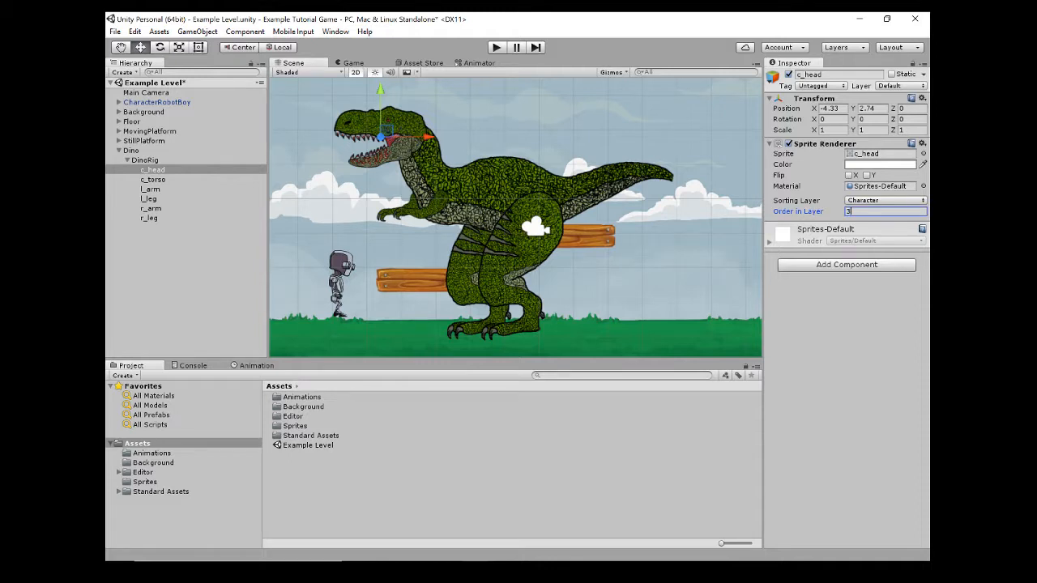
# Nudge r_leg to about X -0.89, Y 0.73, l_leg to about X -1.78, Y 0.84, and r_arm to about X -3.61, Y 0.81
pyautogui.click(497, 214)
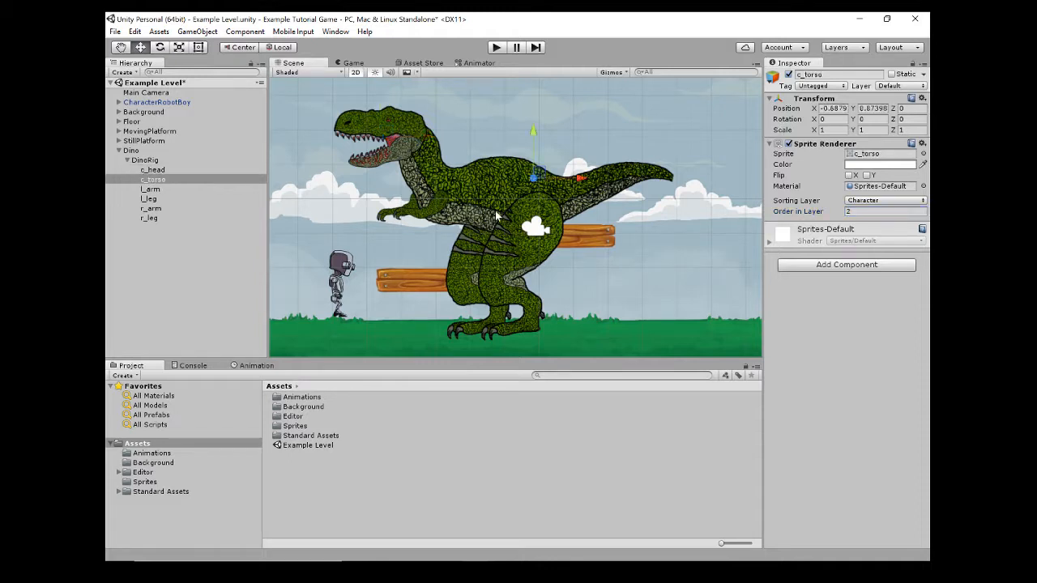
pyautogui.click(539, 213)
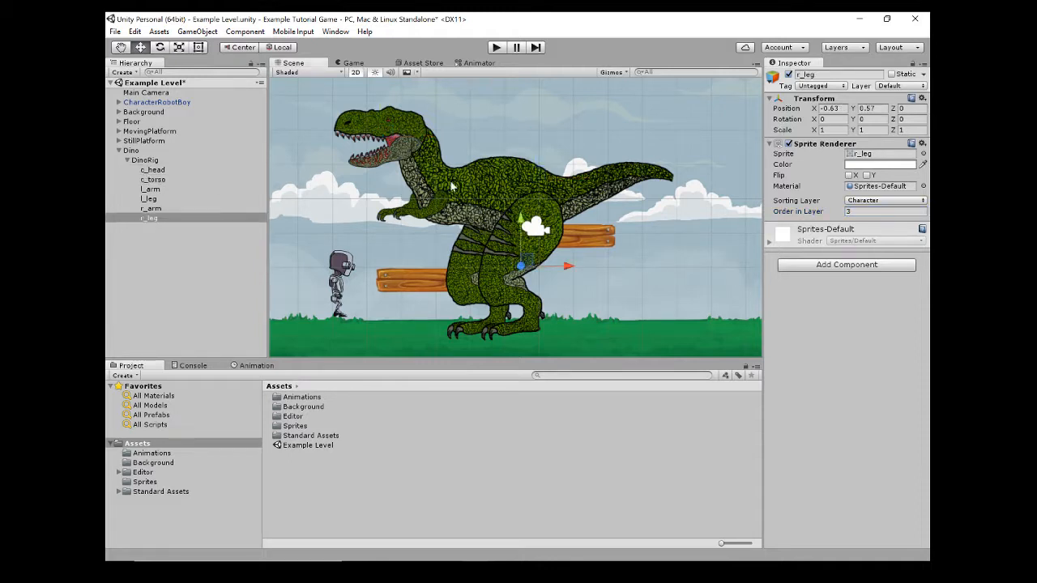
pyautogui.moveTo(527, 261); pyautogui.dragTo(522, 259)
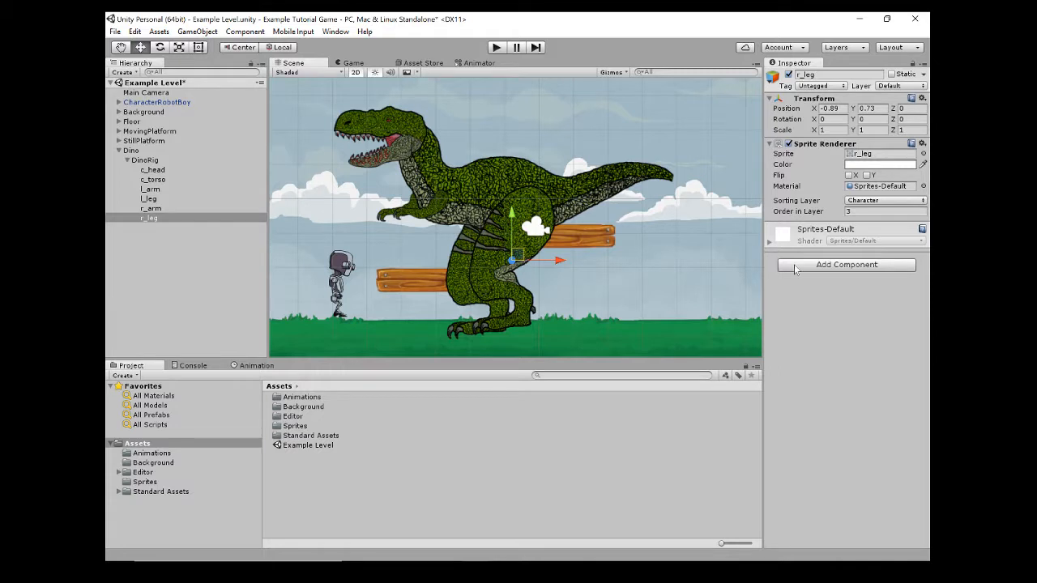
pyautogui.click(499, 271)
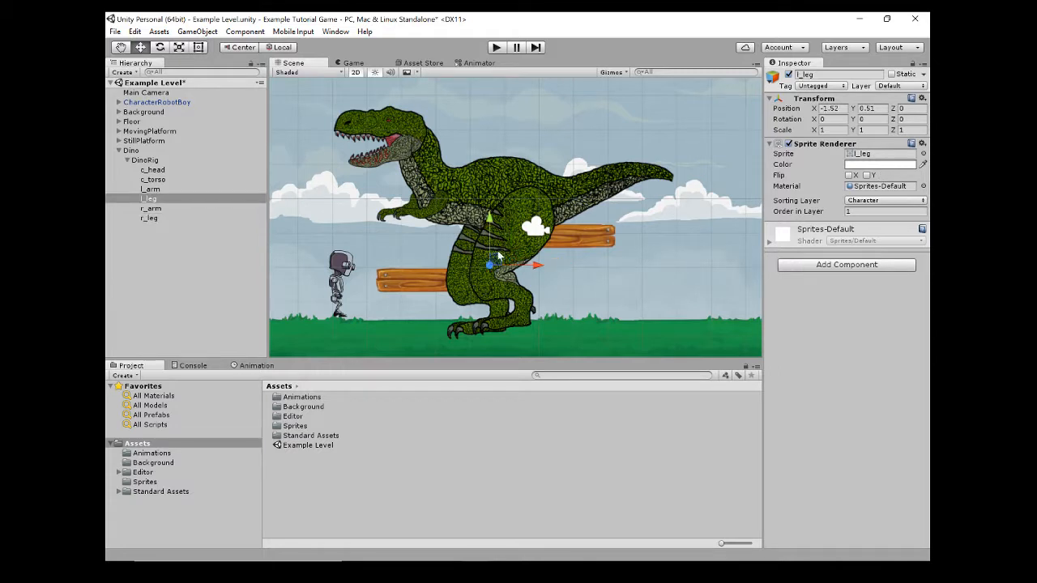
pyautogui.moveTo(489, 257); pyautogui.dragTo(482, 248)
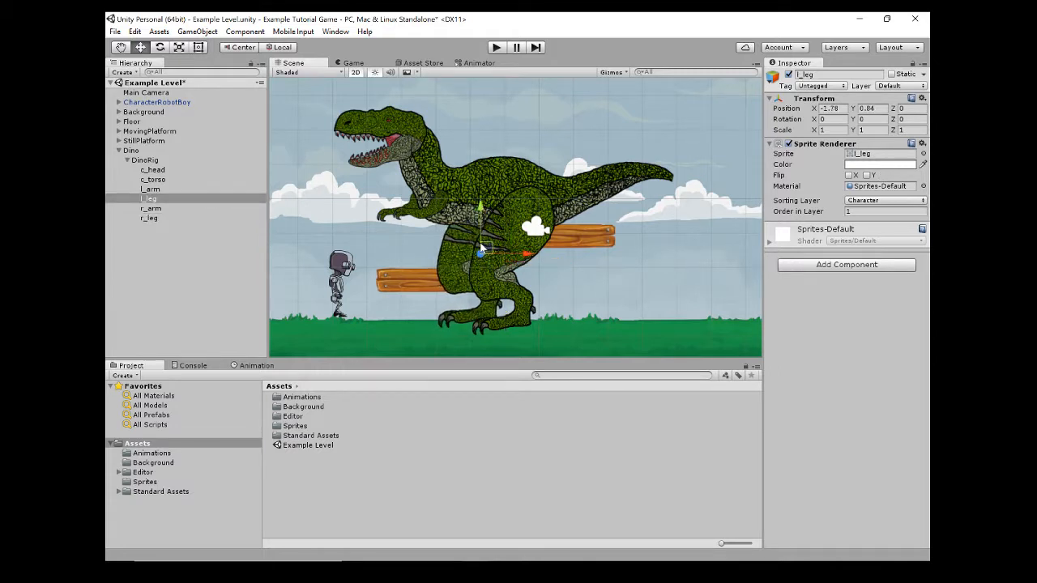
pyautogui.click(443, 211)
pyautogui.moveTo(430, 200); pyautogui.dragTo(428, 203)
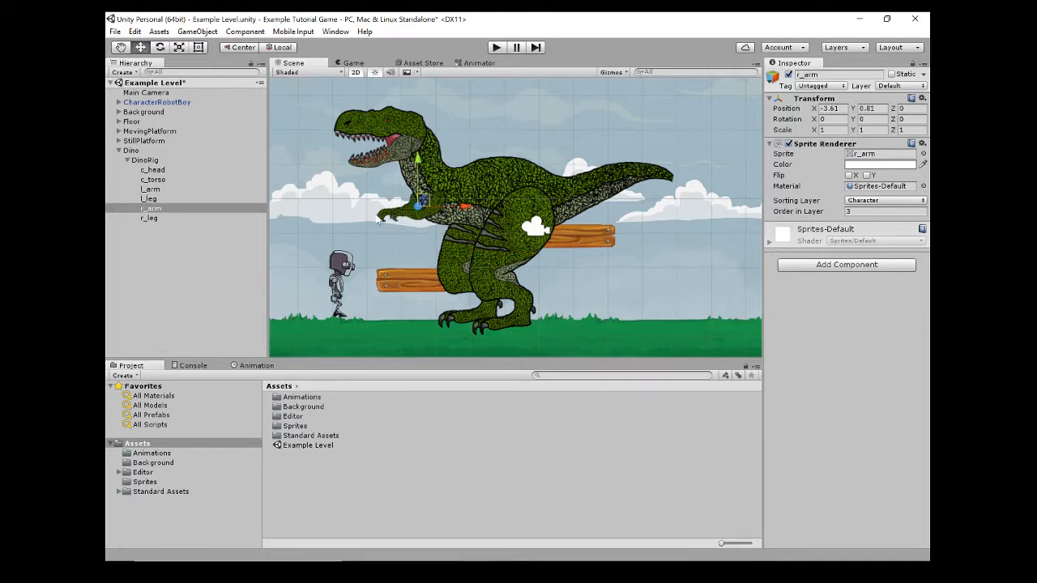
# Nudge l_arm to about X -4.06, Y 1.23, and c_head to about X -4.26, Y 2.62
pyautogui.click(405, 206)
pyautogui.click(395, 202)
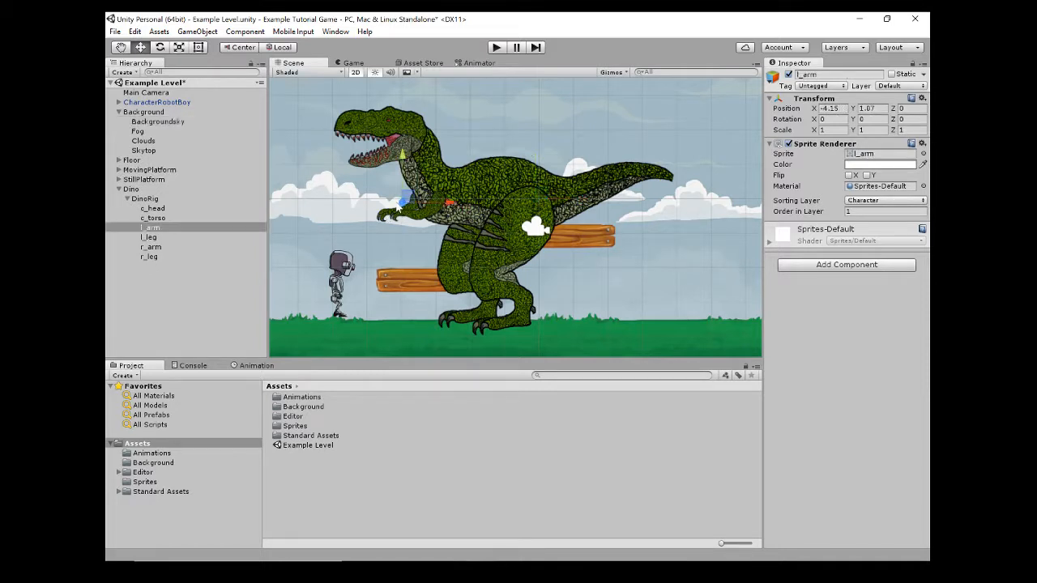
pyautogui.moveTo(413, 195); pyautogui.dragTo(412, 191)
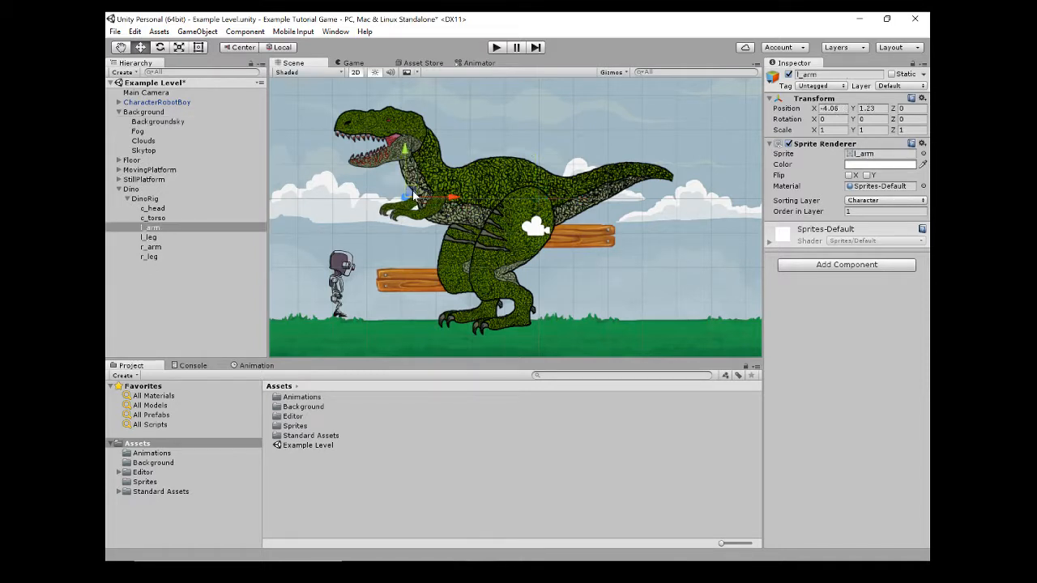
pyautogui.click(383, 126)
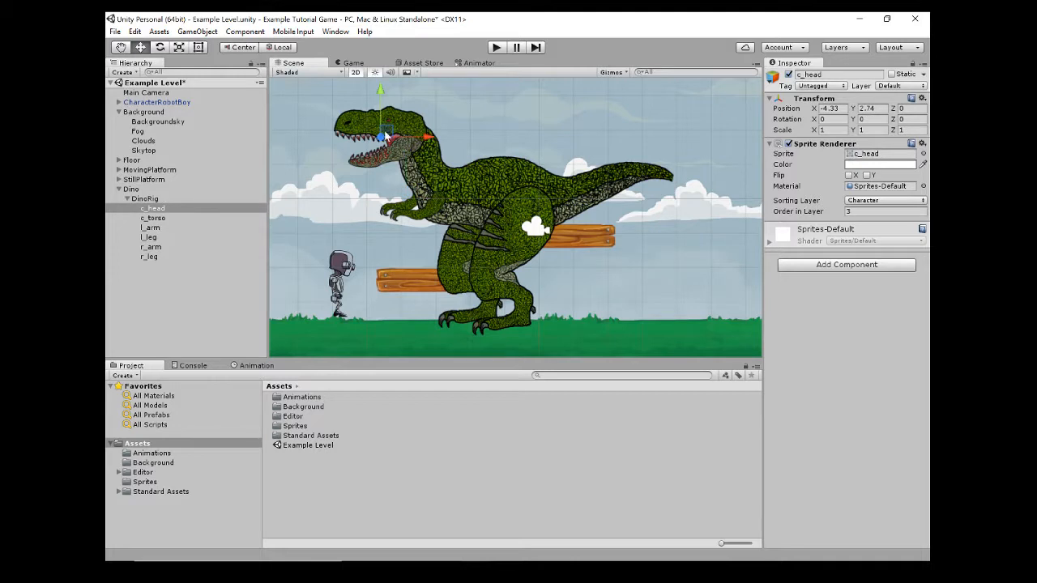
pyautogui.moveTo(385, 137); pyautogui.dragTo(391, 143)
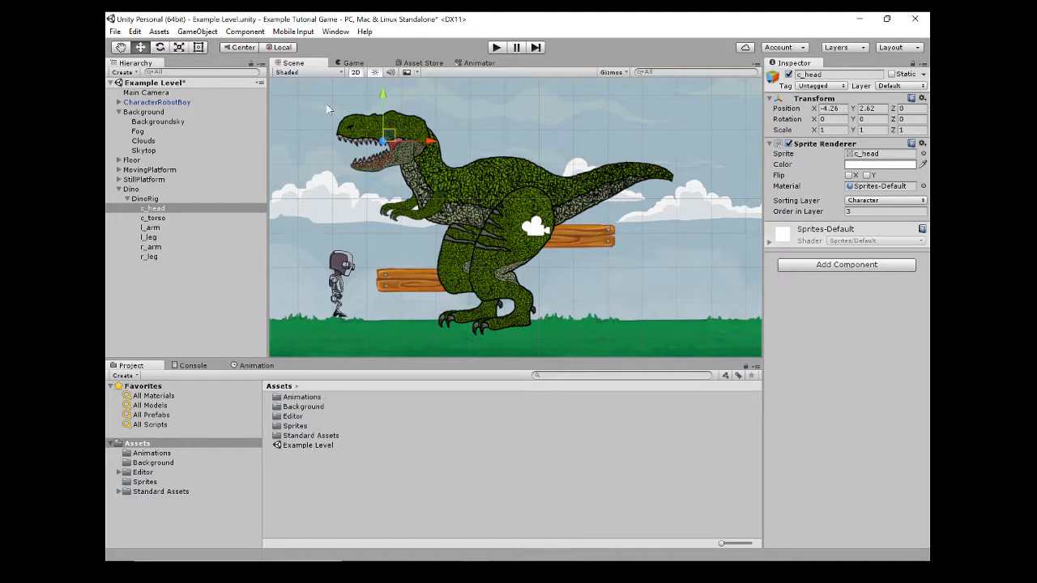
# Rotate r_leg around its centre to about 1.05 degrees on Z
pyautogui.press('e')
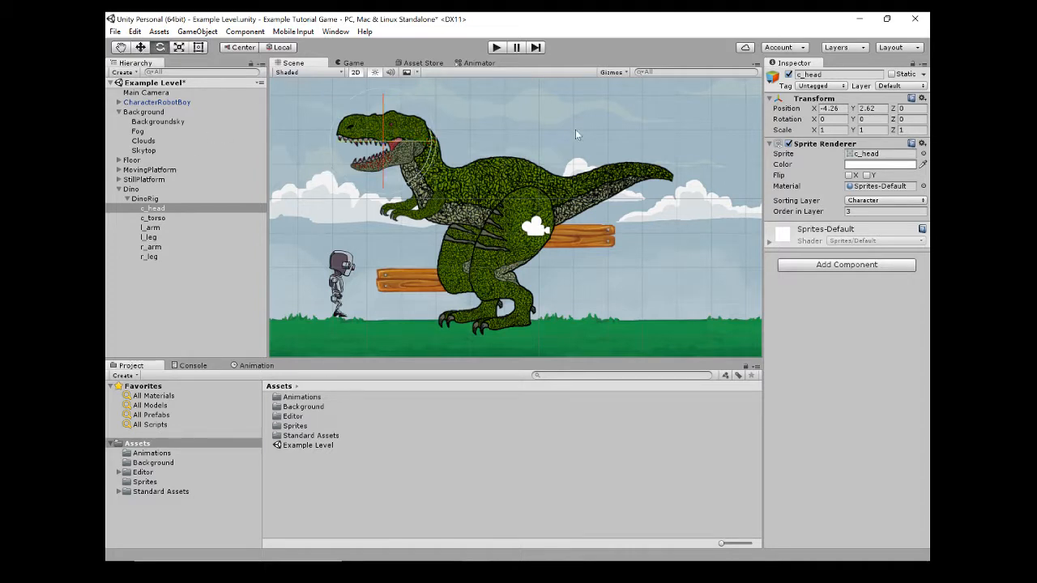
pyautogui.click(493, 223)
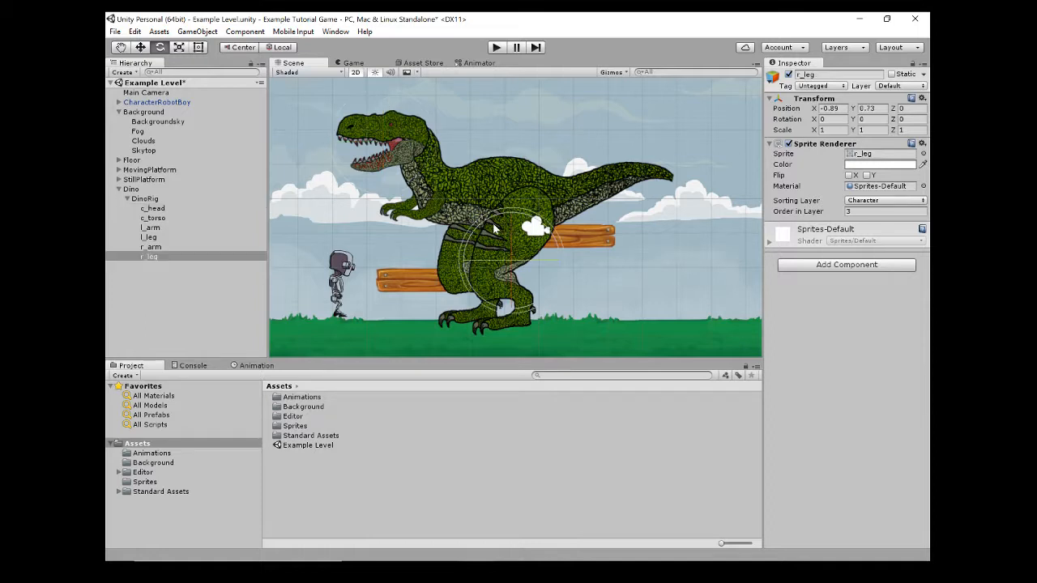
pyautogui.moveTo(503, 224)
pyautogui.mouseDown()
pyautogui.moveTo(548, 217)
pyautogui.moveTo(407, 242)
pyautogui.moveTo(495, 212)
pyautogui.mouseUp()
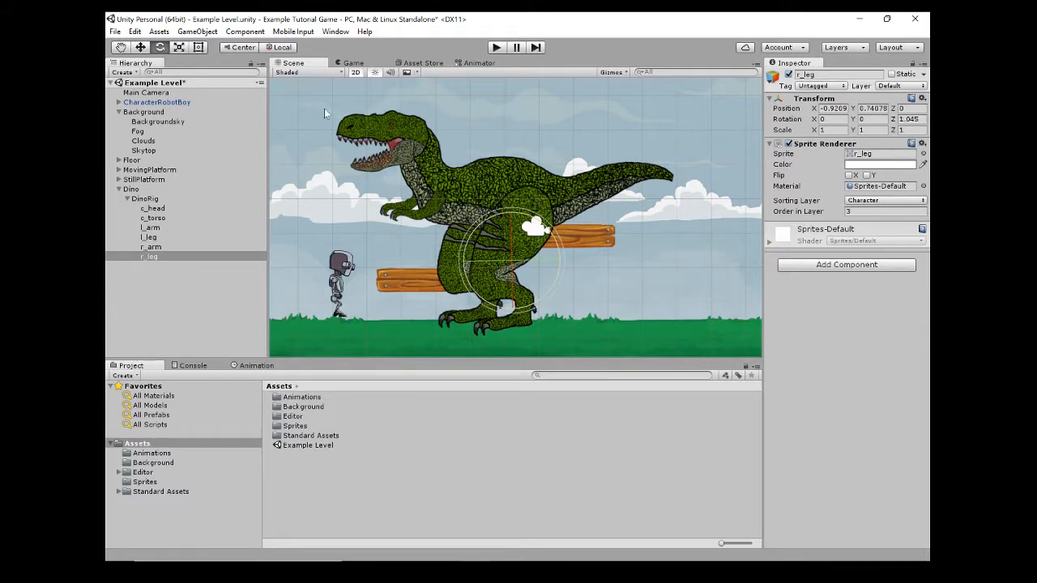
# Set the transform handles to Pivot and rotate r_leg to about 5.3, l_leg to about 2.8 and r_arm to about 15.5 degrees on Z
pyautogui.click(240, 49)
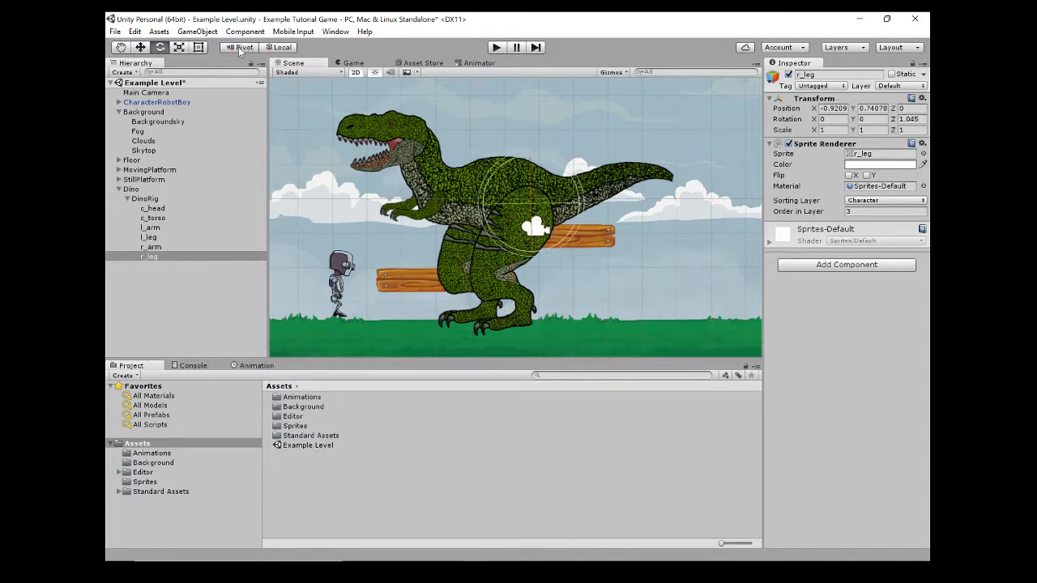
pyautogui.moveTo(500, 171); pyautogui.dragTo(380, 223)
pyautogui.click(508, 186)
pyautogui.click(447, 194)
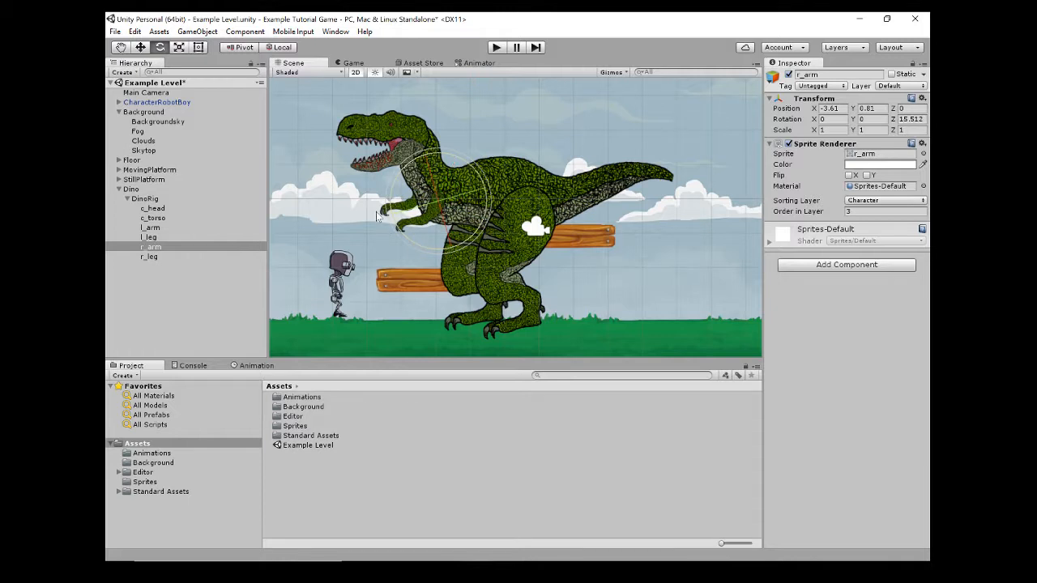
# Rotate c_head to about 11.6 degrees and c_torso to about -1.5 degrees on Z
pyautogui.click(379, 215)
pyautogui.click(388, 125)
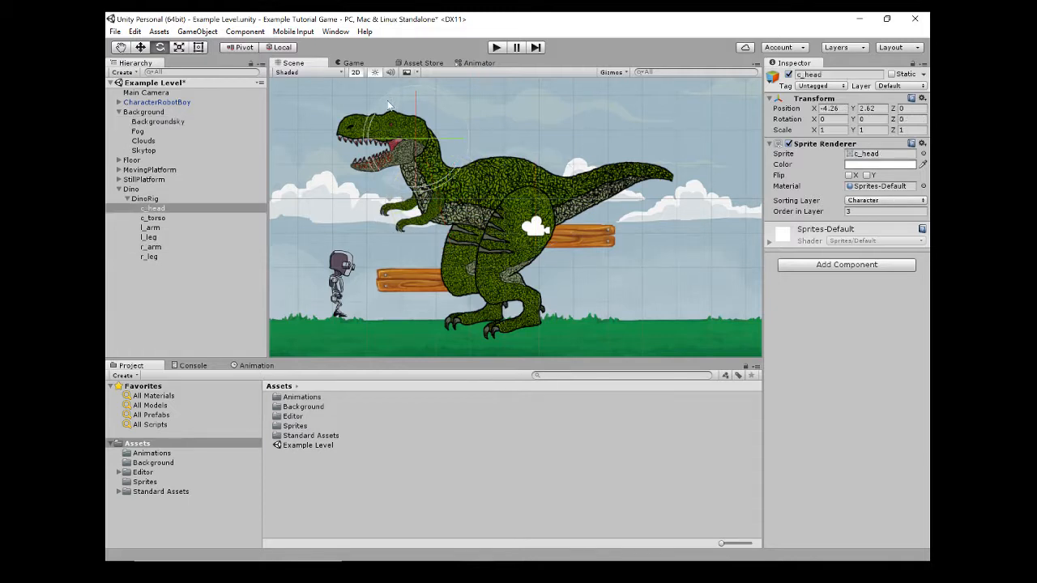
pyautogui.moveTo(392, 107); pyautogui.dragTo(377, 122)
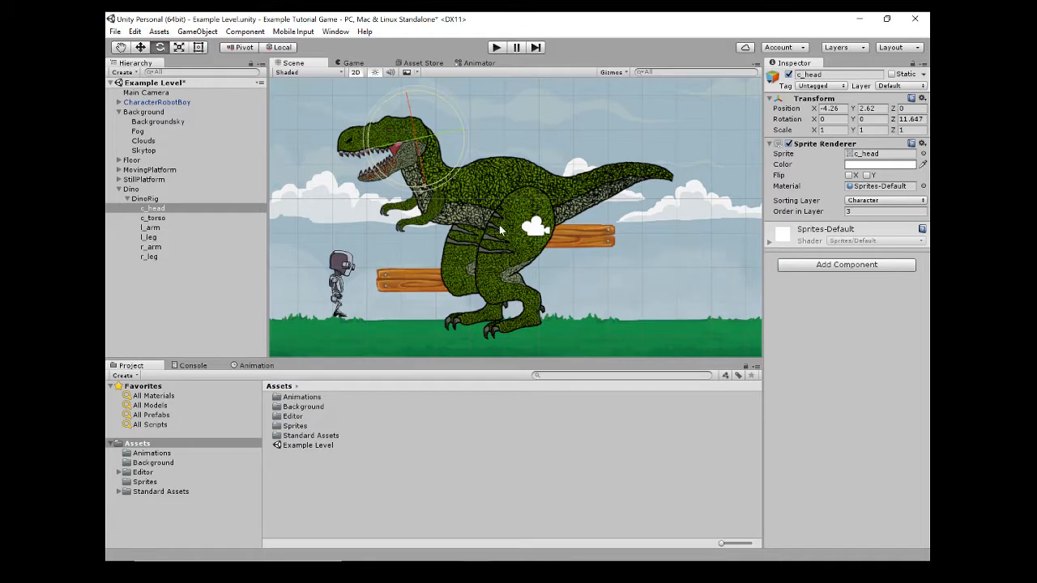
pyautogui.click(541, 173)
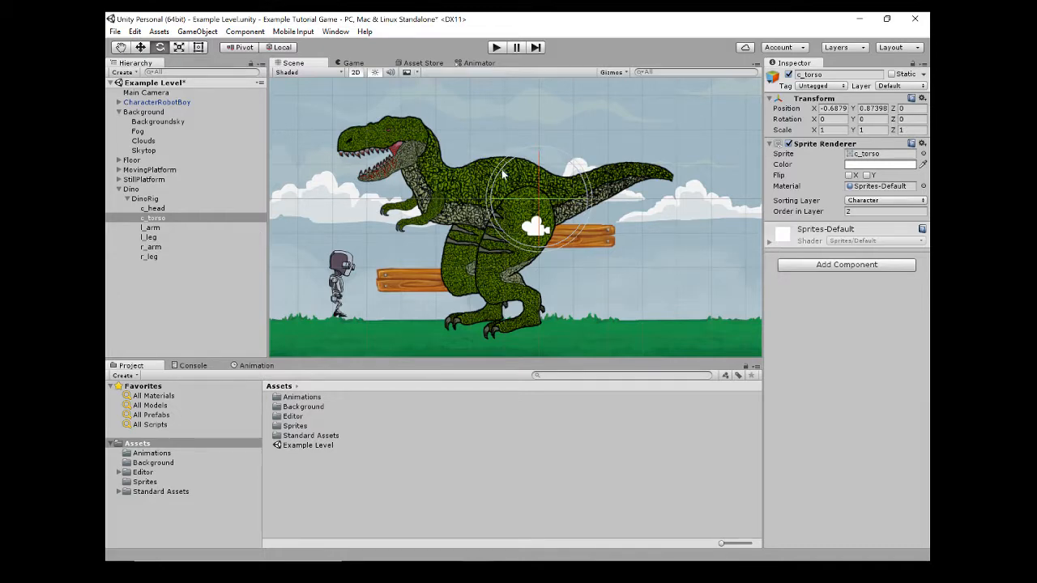
pyautogui.moveTo(502, 173); pyautogui.dragTo(445, 209)
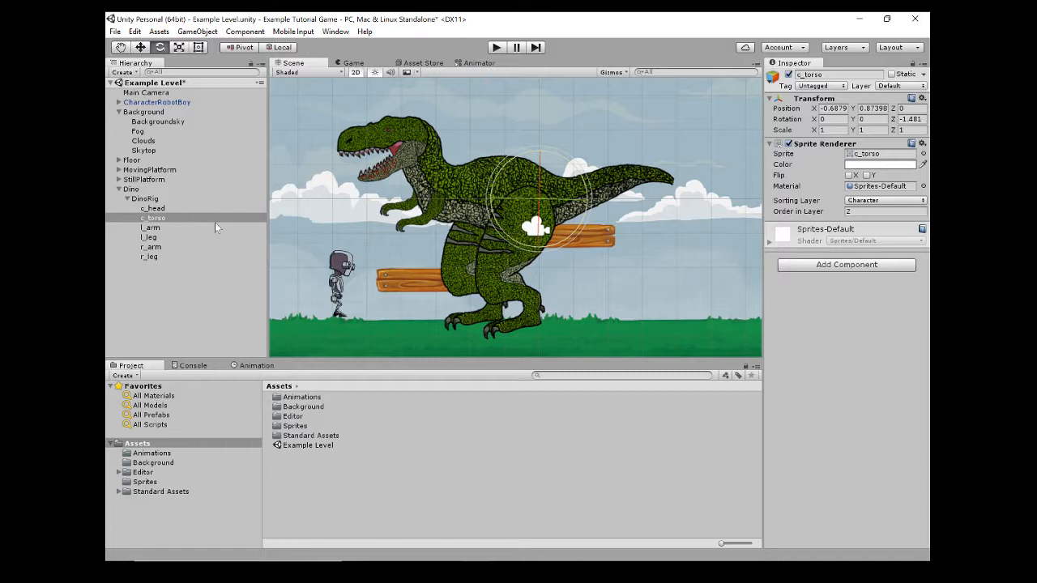
# Make c_head a child of c_torso and rotate c_torso to about -4.9 degrees on Z
pyautogui.moveTo(163, 208); pyautogui.dragTo(169, 220)
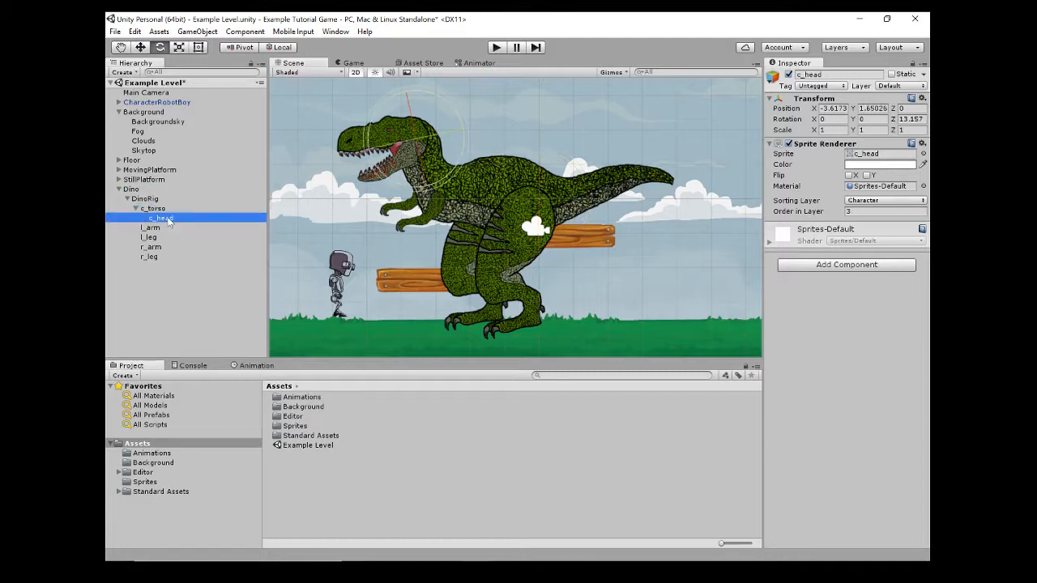
pyautogui.click(513, 160)
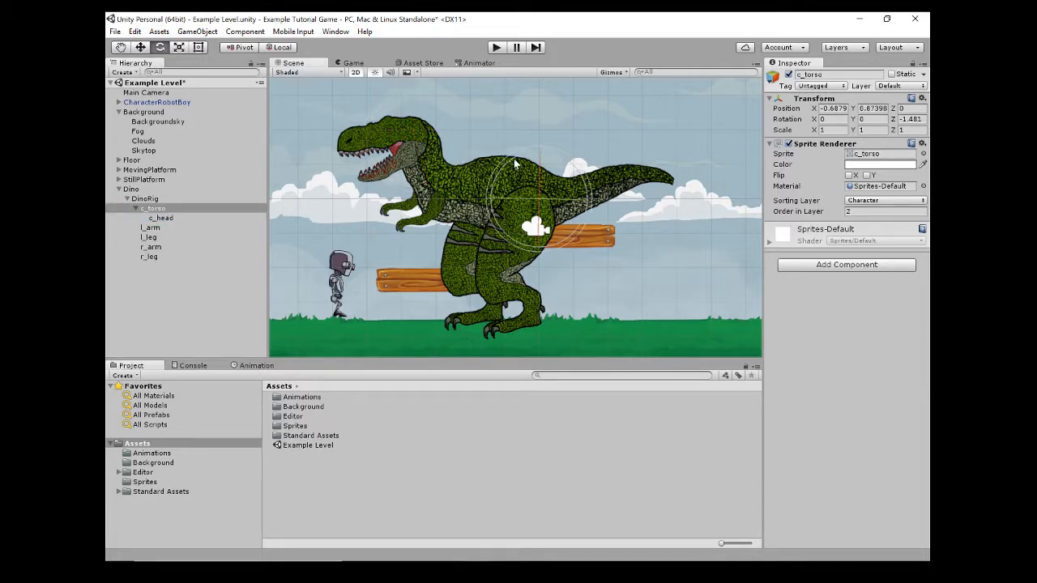
pyautogui.moveTo(515, 161)
pyautogui.mouseDown()
pyautogui.moveTo(545, 145)
pyautogui.moveTo(507, 171)
pyautogui.moveTo(528, 152)
pyautogui.moveTo(523, 165)
pyautogui.mouseUp()
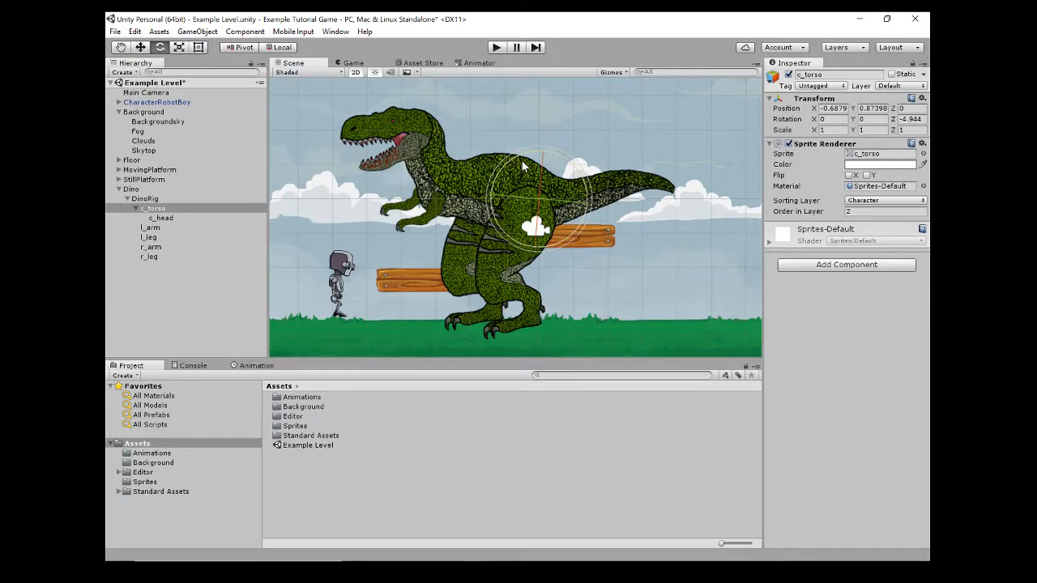
# Make l_arm a child of c_torso, and rotate l_arm to about 2.7 degrees and c_torso to about -1.8 degrees on Z
pyautogui.moveTo(143, 232); pyautogui.dragTo(155, 212)
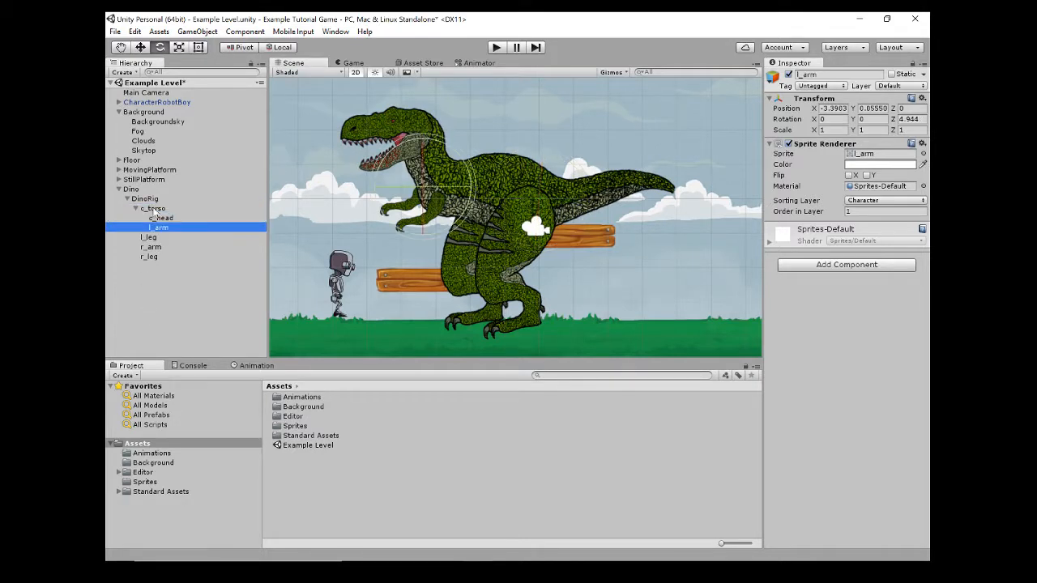
pyautogui.click(401, 144)
pyautogui.moveTo(401, 144)
pyautogui.mouseDown()
pyautogui.moveTo(416, 134)
pyautogui.moveTo(403, 135)
pyautogui.mouseUp()
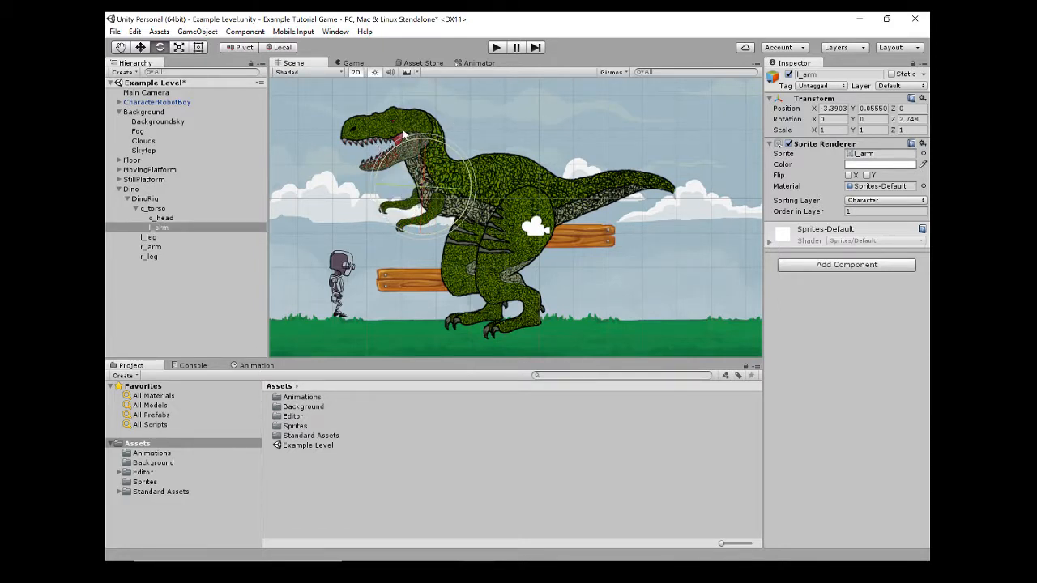
pyautogui.click(154, 209)
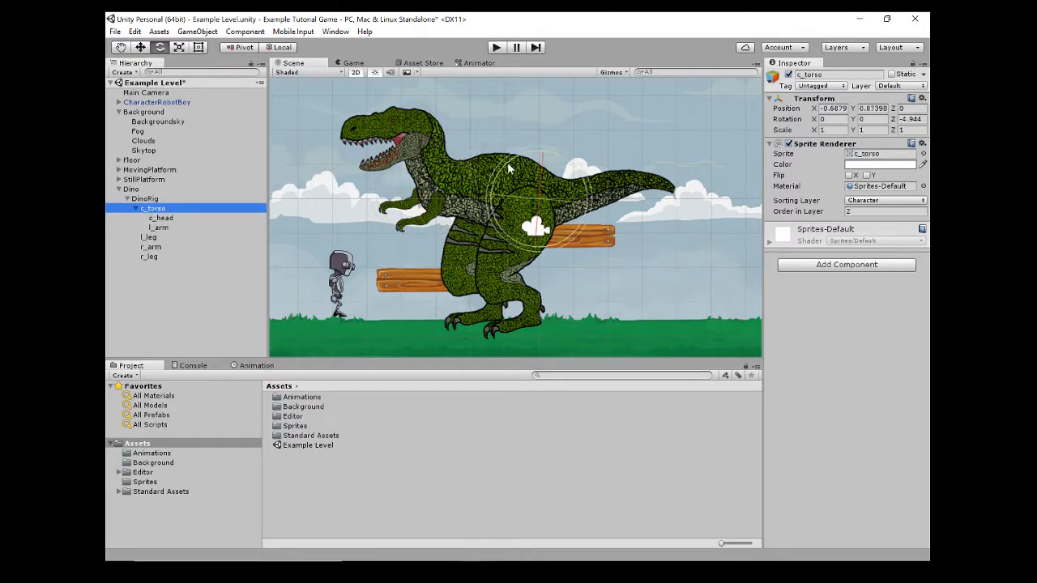
pyautogui.moveTo(510, 164)
pyautogui.mouseDown()
pyautogui.moveTo(503, 179)
pyautogui.moveTo(522, 154)
pyautogui.moveTo(507, 181)
pyautogui.moveTo(520, 157)
pyautogui.moveTo(513, 173)
pyautogui.moveTo(509, 162)
pyautogui.mouseUp()
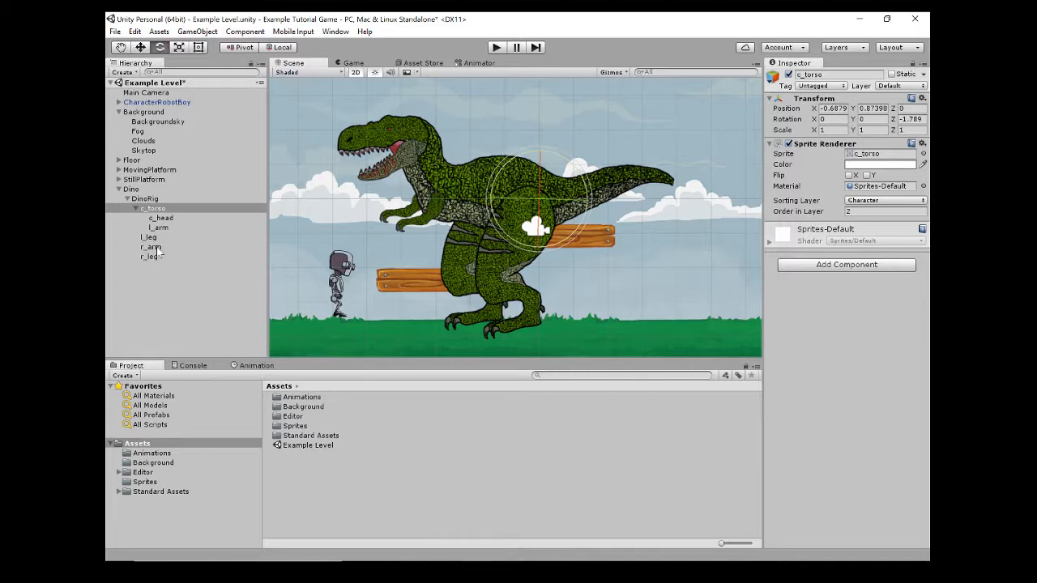
# Try making r_leg a child of c_torso and rotating it, and undo those changes
pyautogui.moveTo(153, 257); pyautogui.dragTo(164, 211)
pyautogui.moveTo(505, 167); pyautogui.dragTo(501, 165)
pyautogui.hotkey('ctrl', 'z')
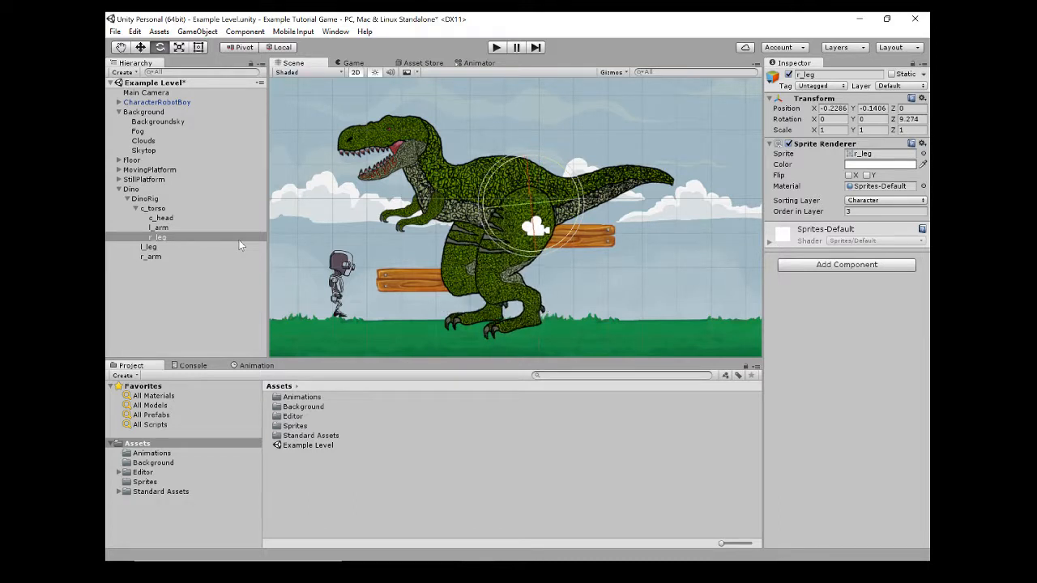
pyautogui.doubleClick(238, 241)
pyautogui.hotkey('ctrl', 'z')
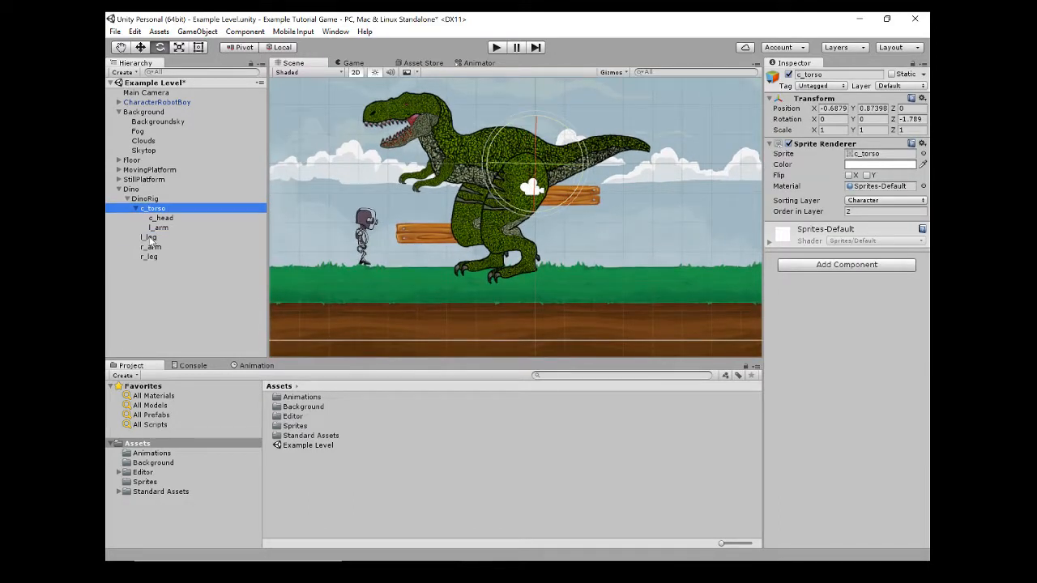
# Make r_arm a child of c_torso and rotate c_torso to about -5.5 degrees on Z
pyautogui.moveTo(156, 248); pyautogui.dragTo(162, 211)
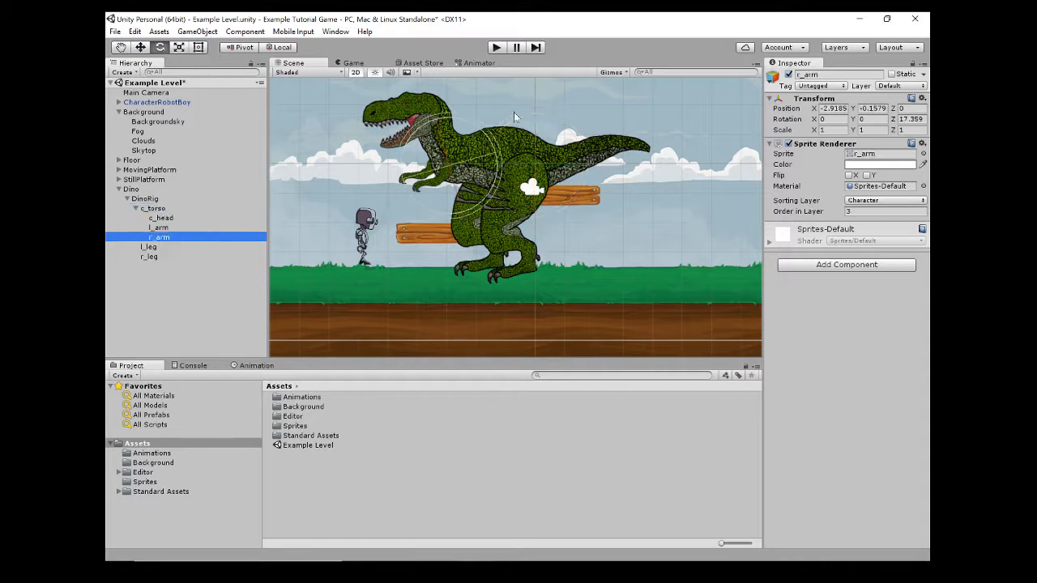
pyautogui.click(156, 209)
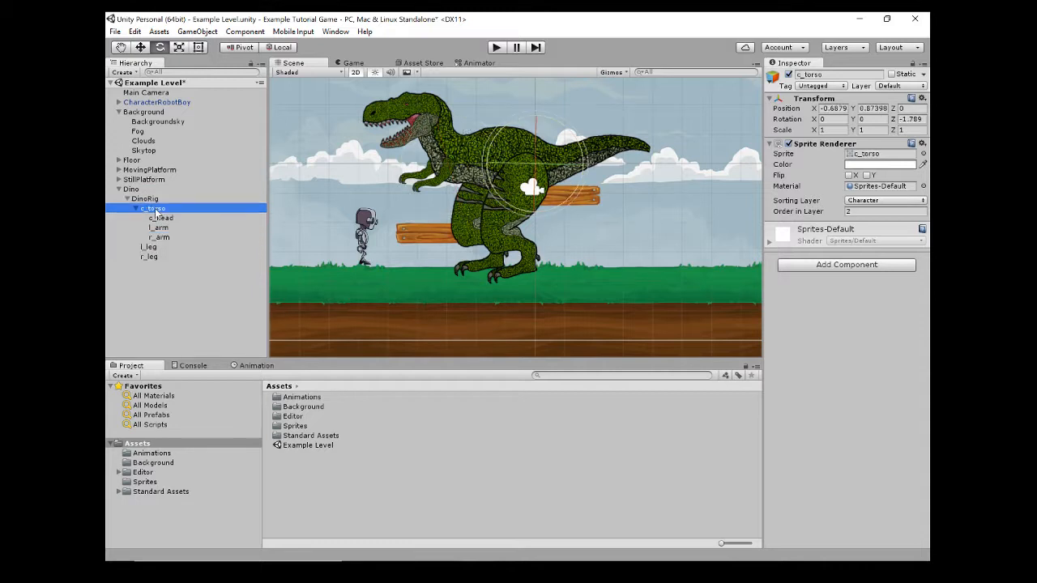
pyautogui.moveTo(515, 123)
pyautogui.mouseDown()
pyautogui.moveTo(538, 109)
pyautogui.moveTo(507, 110)
pyautogui.moveTo(518, 111)
pyautogui.mouseUp()
# Move l_leg to about X -1.46, Y 0.78, and r_leg to about X -0.74, Y 0.74
pyautogui.click(474, 213)
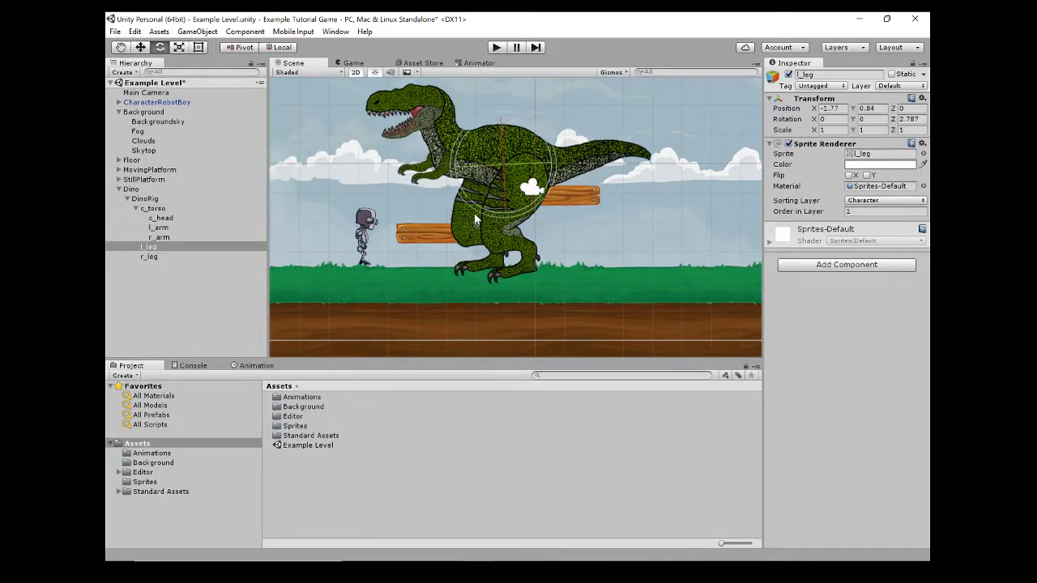
pyautogui.press('w')
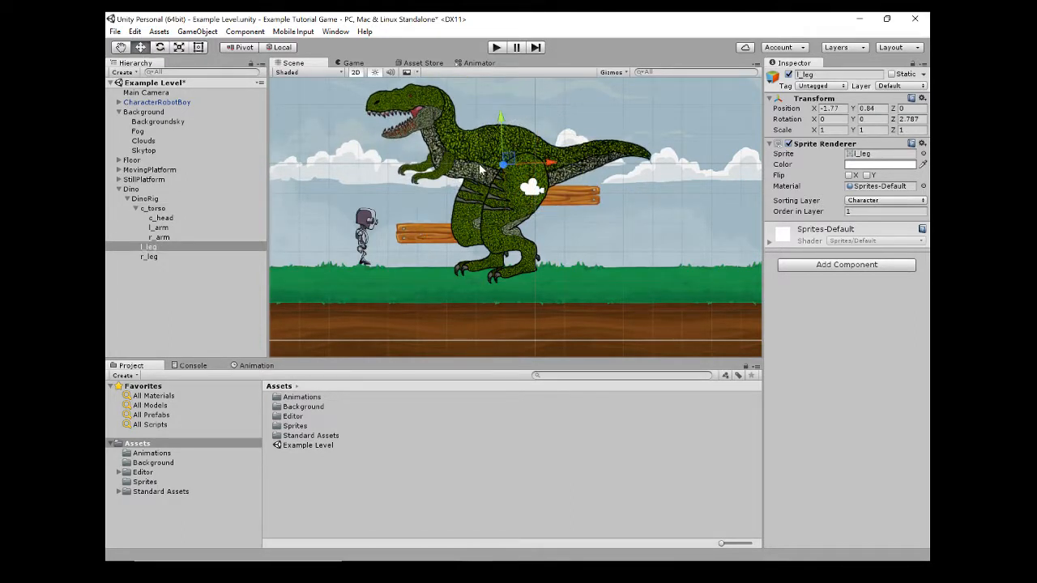
pyautogui.moveTo(507, 163); pyautogui.dragTo(516, 163)
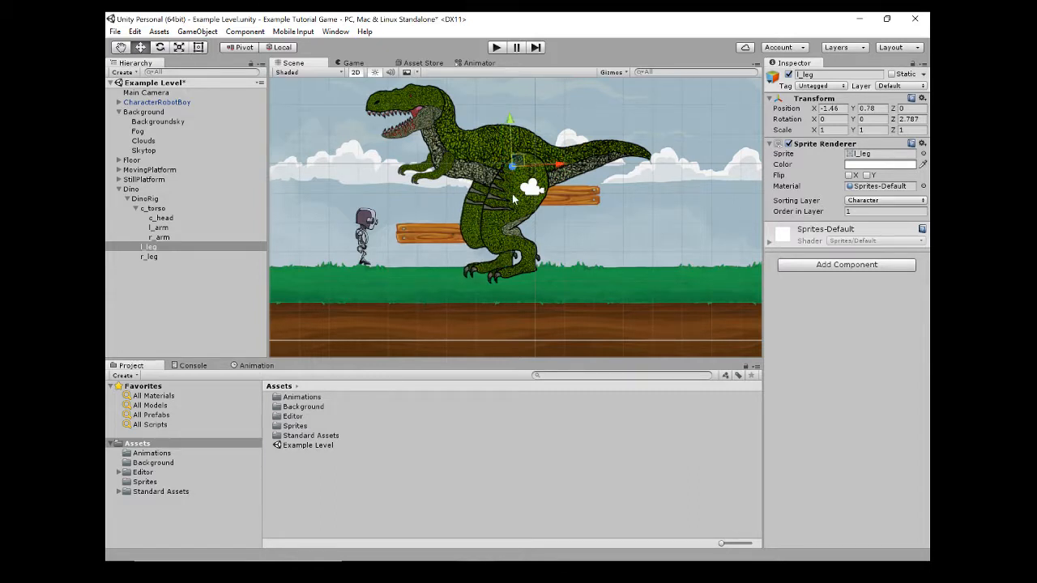
pyautogui.click(512, 194)
pyautogui.moveTo(537, 162); pyautogui.dragTo(543, 163)
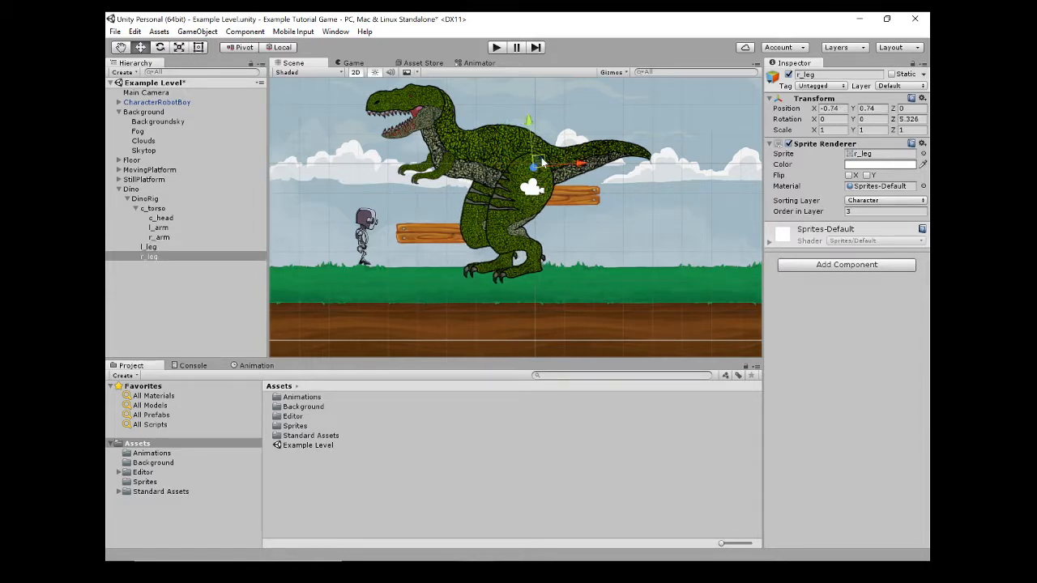
# Shift DinoRig slightly to the right so the body is better centred on the Dino parent's origin
pyautogui.press('q')
pyautogui.moveTo(438, 215); pyautogui.dragTo(429, 251)
pyautogui.press('w')
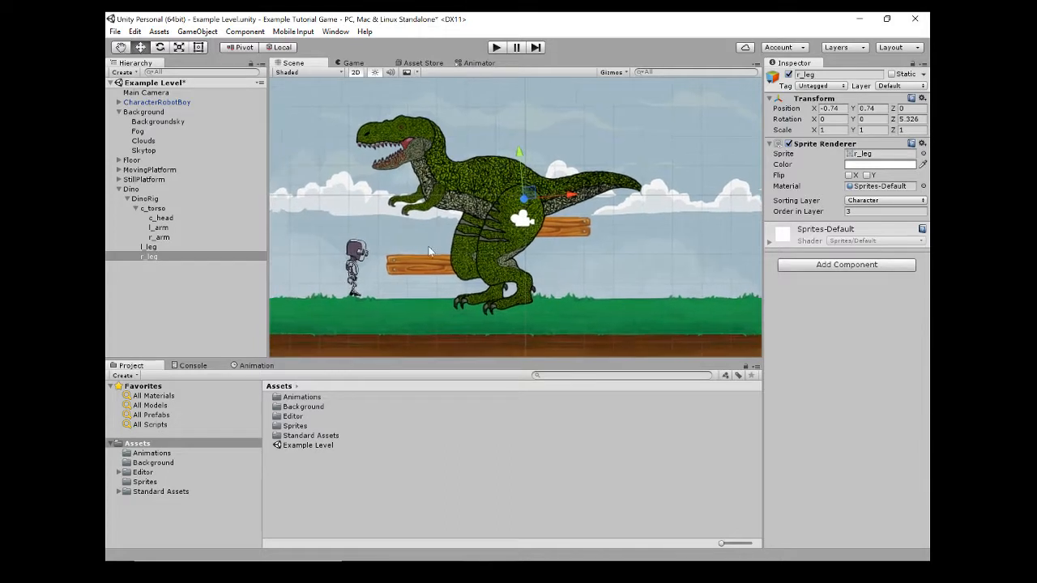
pyautogui.click(144, 198)
pyautogui.moveTo(549, 212)
pyautogui.mouseDown()
pyautogui.moveTo(528, 207)
pyautogui.moveTo(646, 209)
pyautogui.moveTo(585, 214)
pyautogui.moveTo(511, 182)
pyautogui.moveTo(603, 191)
pyautogui.moveTo(532, 195)
pyautogui.moveTo(547, 209)
pyautogui.moveTo(537, 200)
pyautogui.moveTo(535, 212)
pyautogui.mouseUp()
pyautogui.click(131, 189)
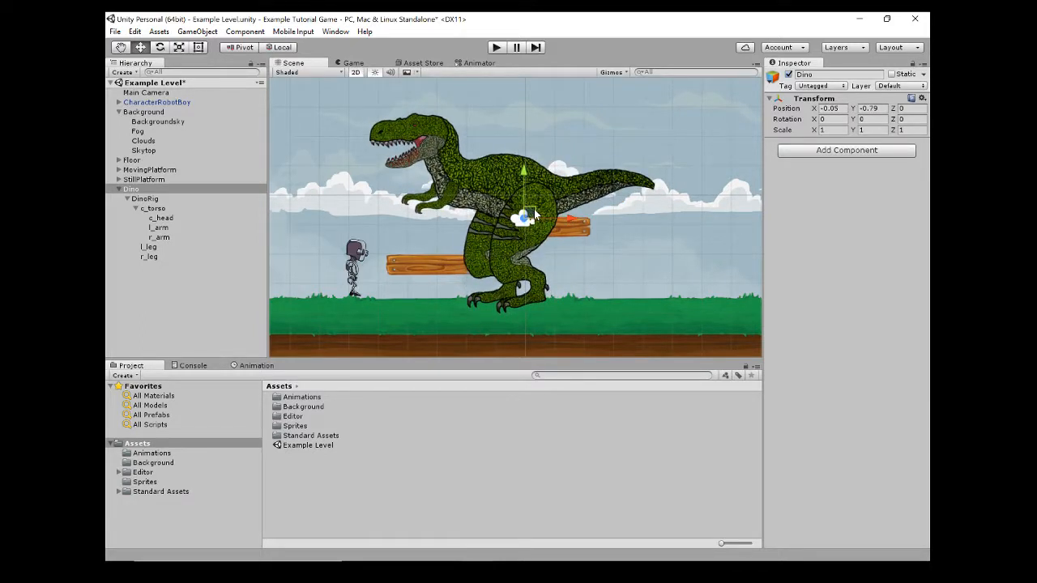
# Rotate c_torso counterclockwise to lower the front of the body, and tilt c_head further downward
pyautogui.click(162, 209)
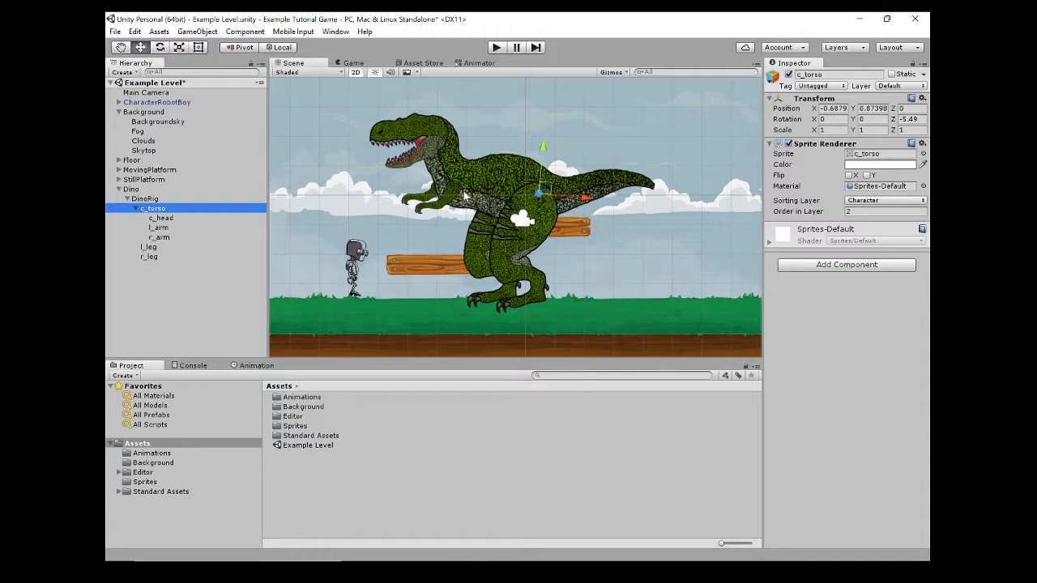
pyautogui.press('e')
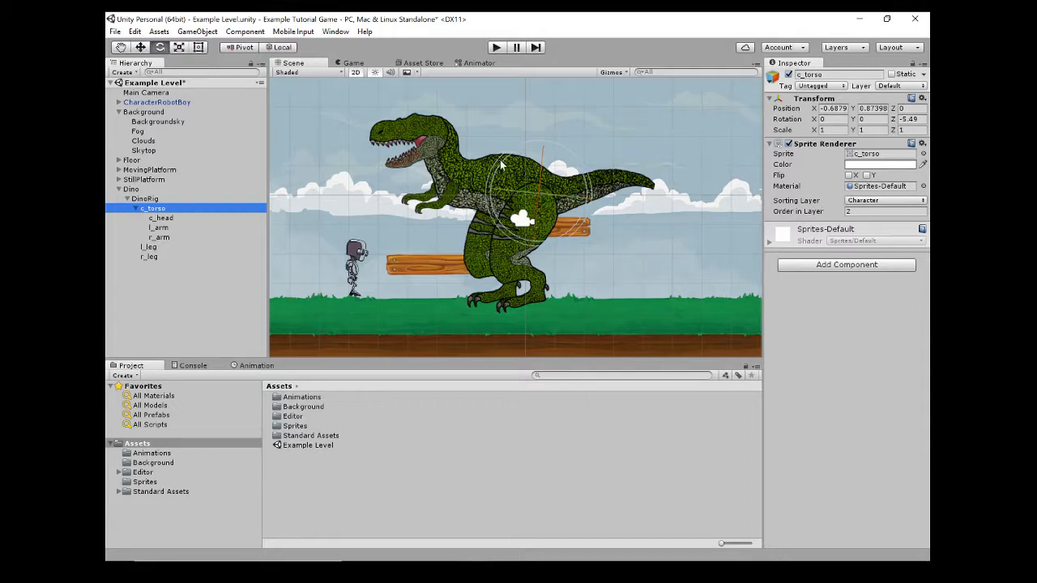
pyautogui.moveTo(502, 161); pyautogui.dragTo(490, 178)
pyautogui.click(259, 218)
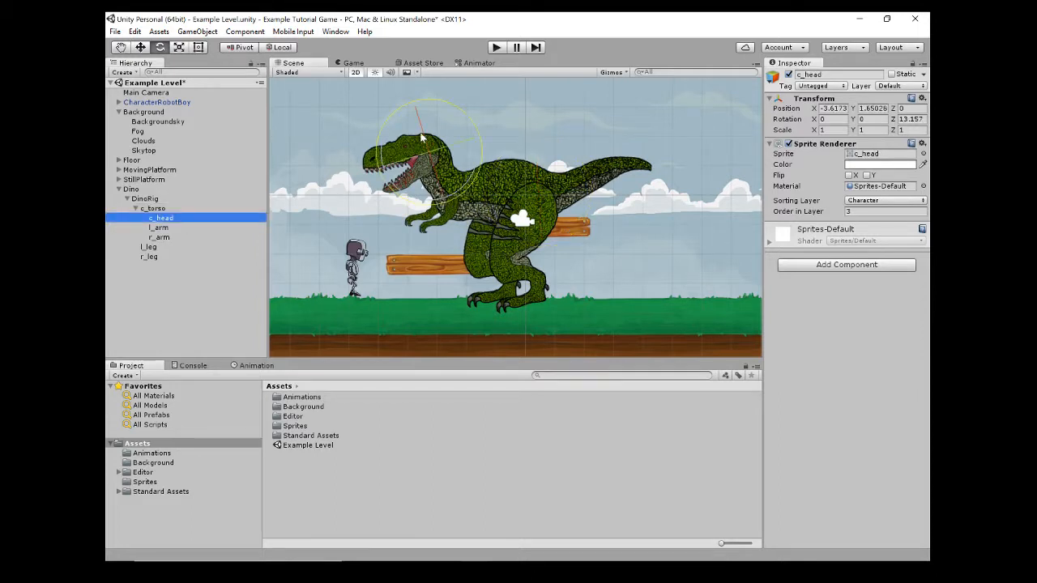
pyautogui.moveTo(395, 112)
pyautogui.mouseDown()
pyautogui.moveTo(384, 135)
pyautogui.moveTo(383, 126)
pyautogui.mouseUp()
# Move the whole Dino object away from the robot character to about X 2.21, Y -0.81
pyautogui.click(134, 189)
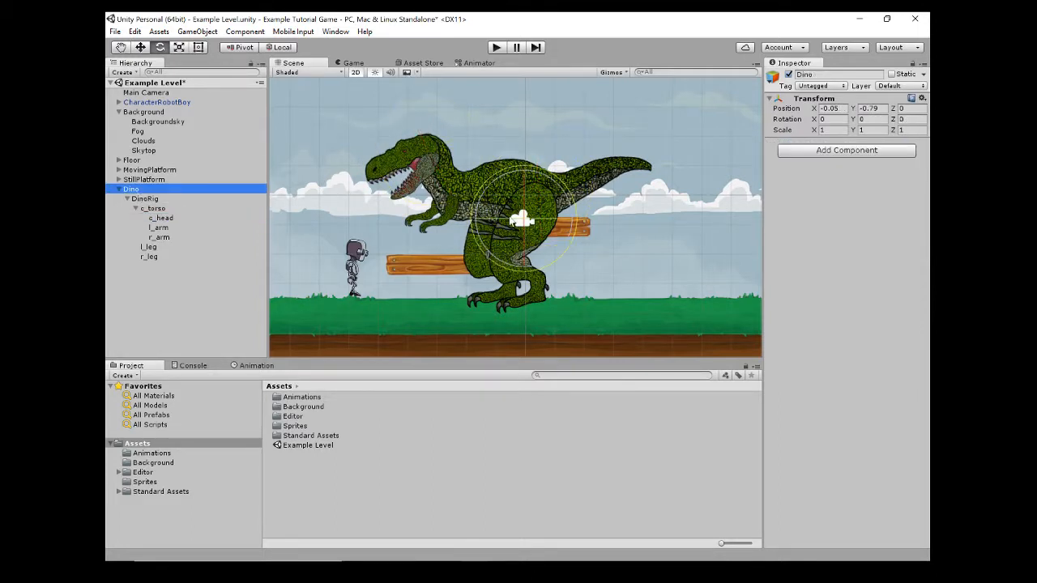
pyautogui.press('w')
pyautogui.moveTo(512, 221); pyautogui.dragTo(597, 209)
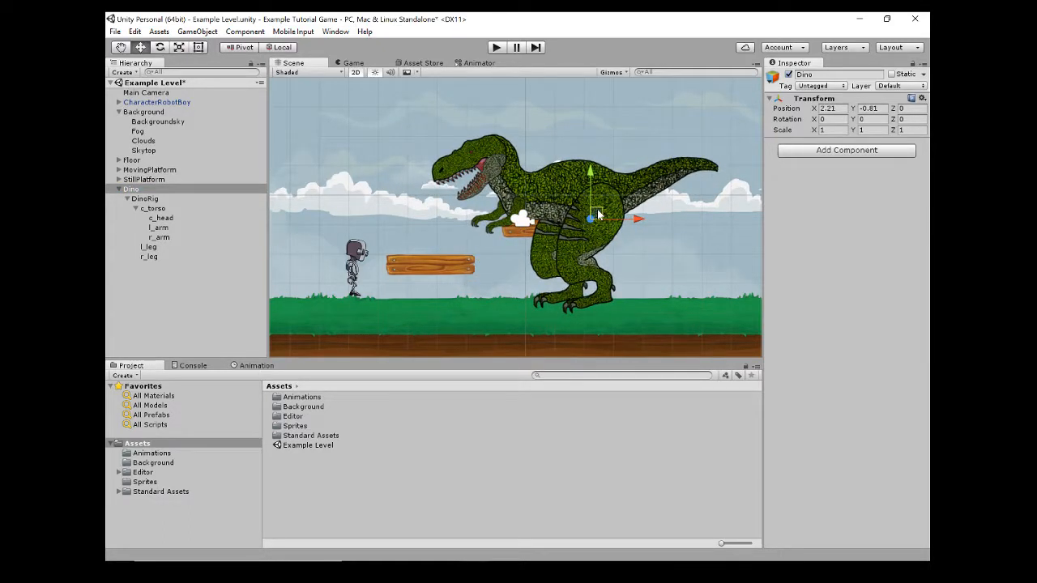
# Reposition the whole Dino object along the ground, placing it at about X 0.79, Y -0.85
pyautogui.moveTo(597, 208); pyautogui.dragTo(490, 213, button='middle')
pyautogui.moveTo(494, 219); pyautogui.dragTo(523, 218)
pyautogui.press('q')
pyautogui.press('w')
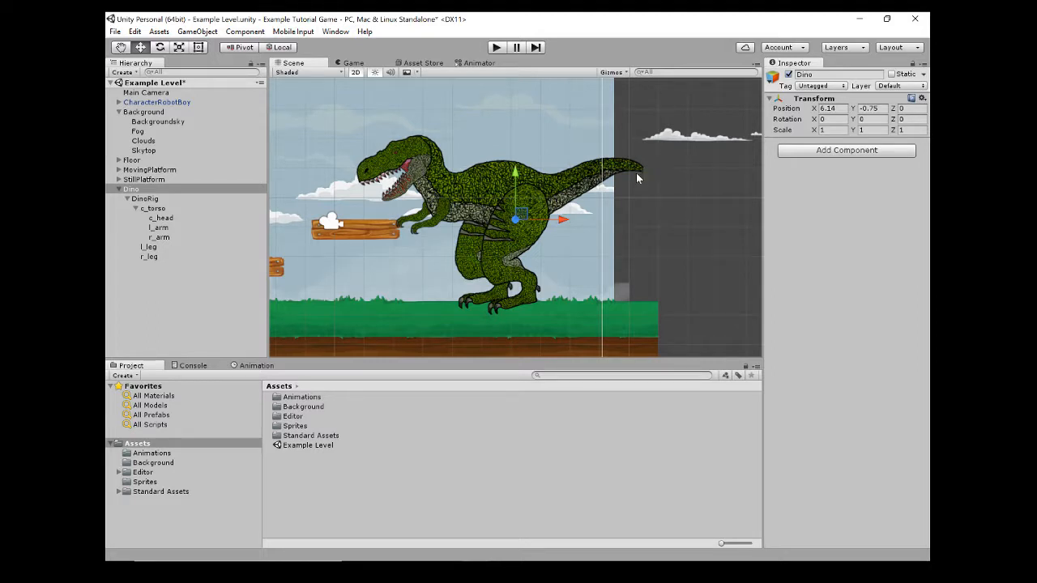
pyautogui.moveTo(451, 240); pyautogui.dragTo(490, 239, button='middle')
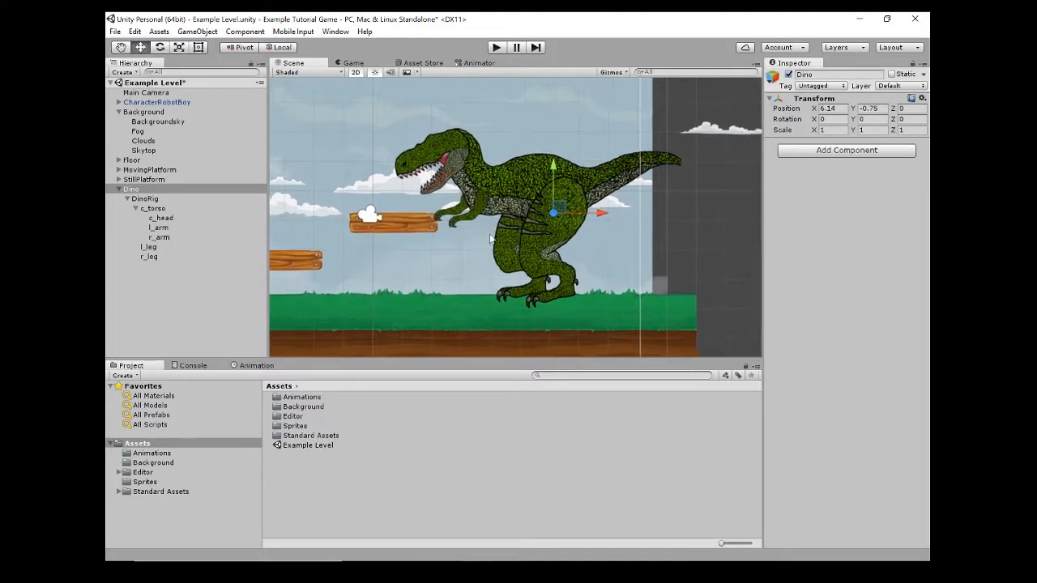
pyautogui.moveTo(566, 209); pyautogui.dragTo(505, 212)
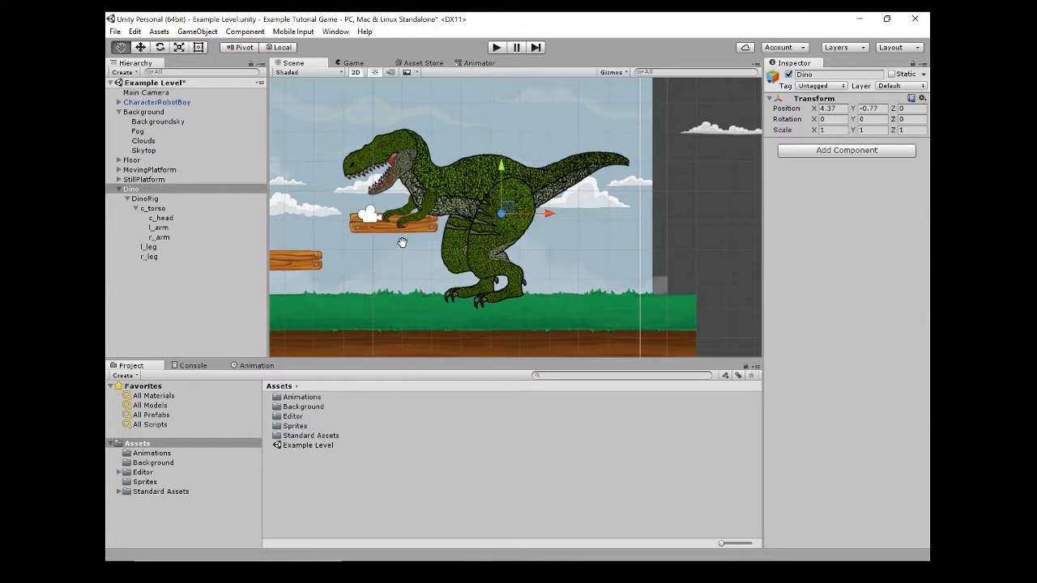
pyautogui.moveTo(405, 241); pyautogui.dragTo(550, 230, button='middle')
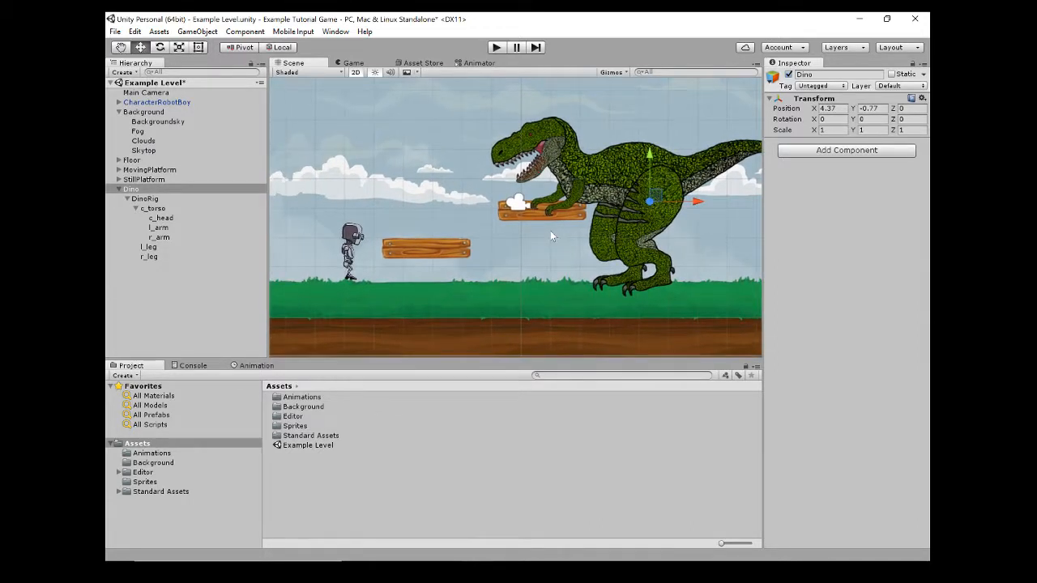
pyautogui.moveTo(656, 199); pyautogui.dragTo(552, 200)
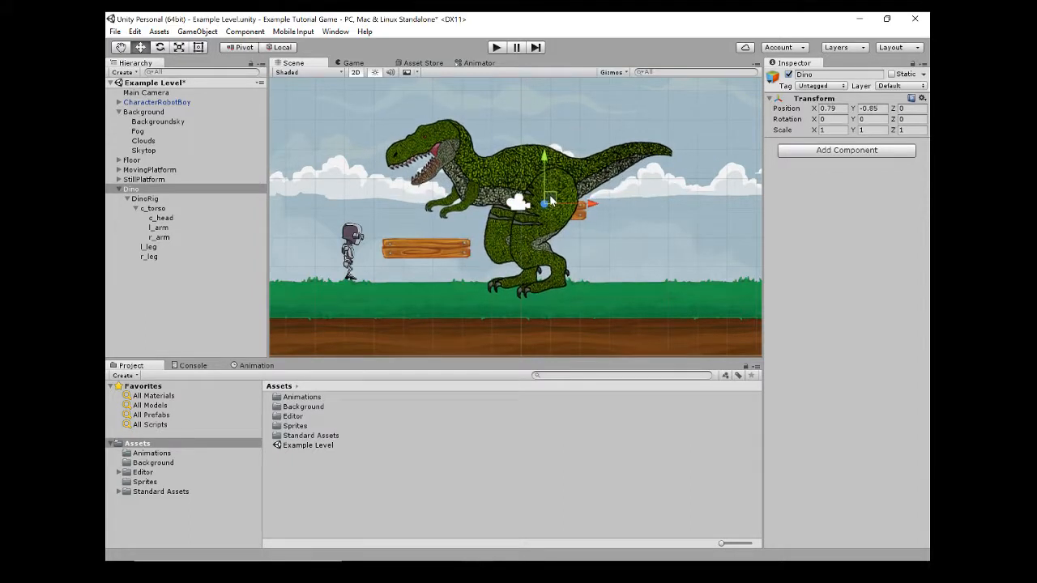
# Shift c_torso within DinoRig to about X -0.79, Y 0.81, and rotate it clockwise to about -9.5 degrees on Z
pyautogui.click(127, 199)
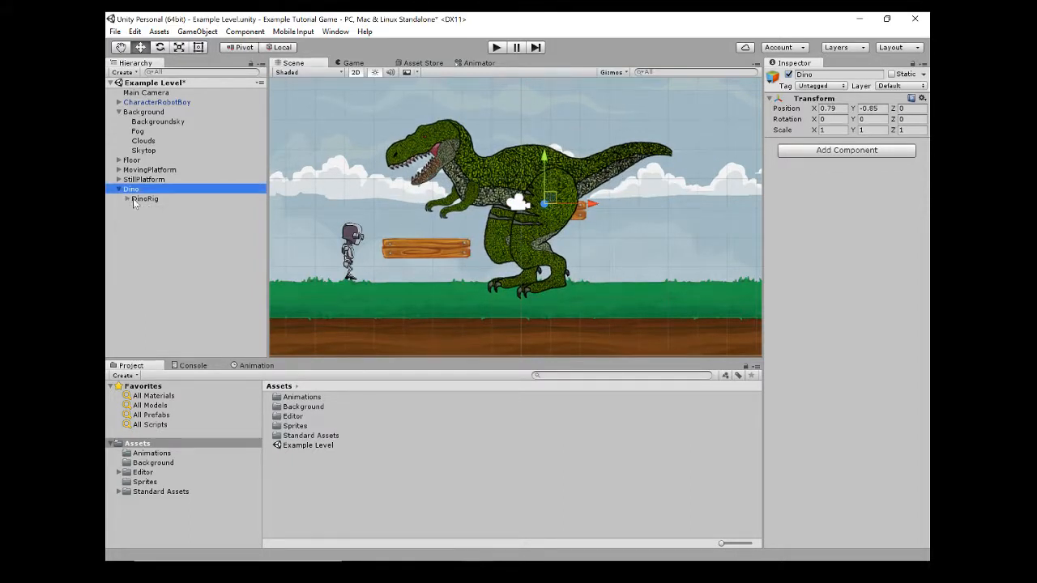
pyautogui.click(132, 199)
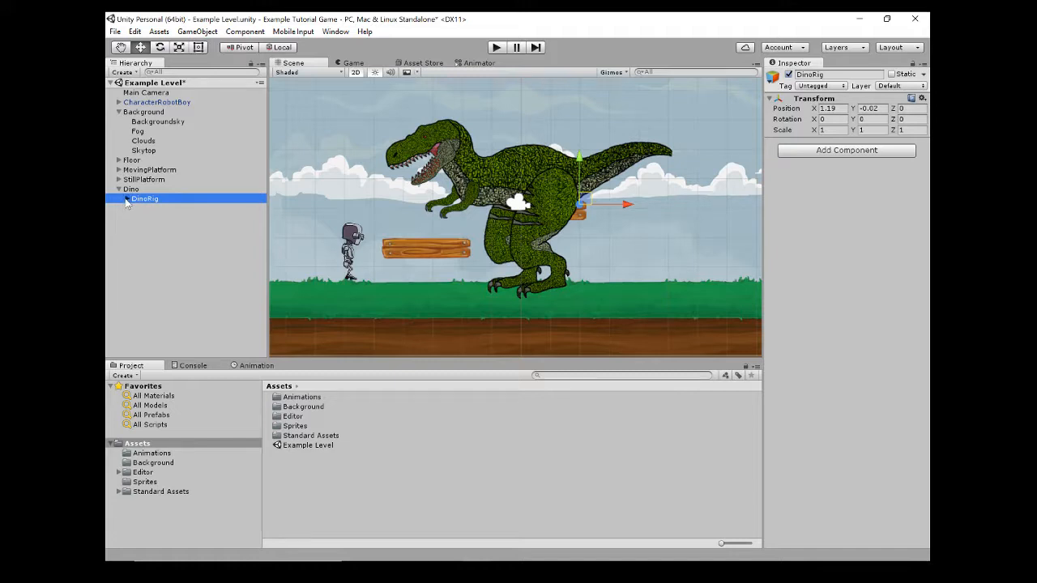
pyautogui.click(127, 200)
pyautogui.click(135, 208)
pyautogui.click(152, 208)
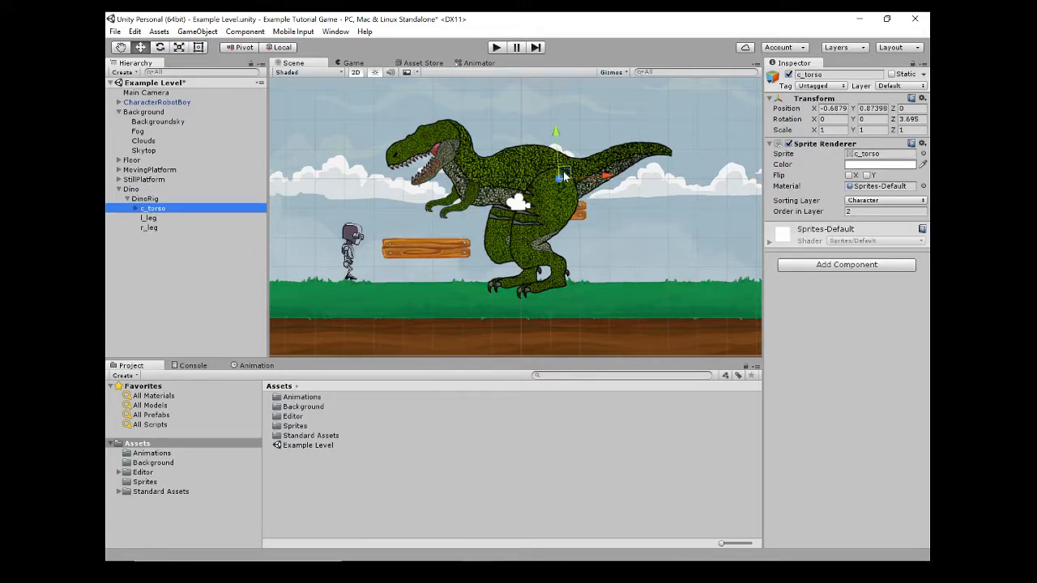
pyautogui.moveTo(565, 176); pyautogui.dragTo(560, 179)
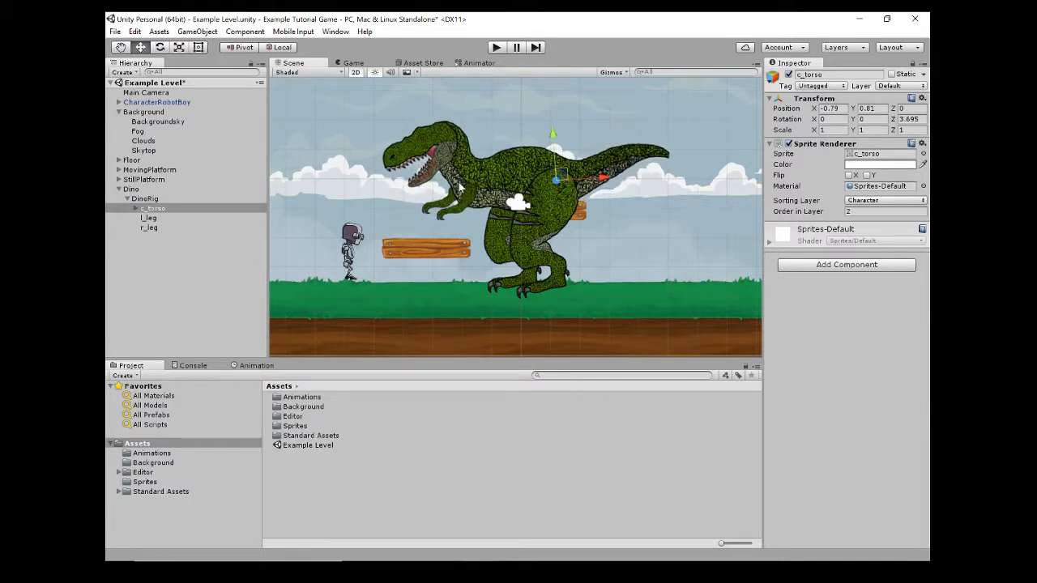
pyautogui.press('e')
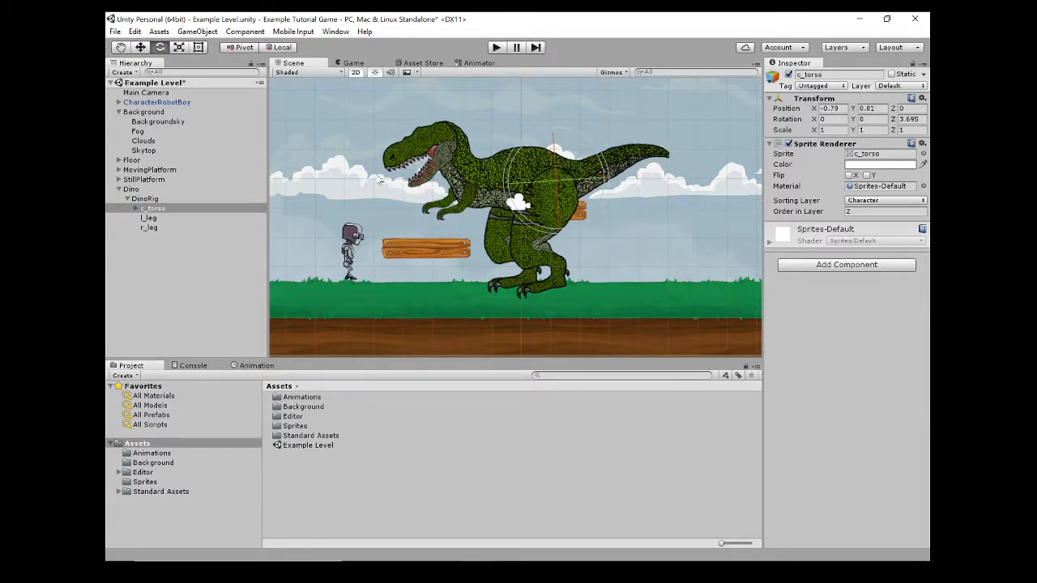
pyautogui.moveTo(518, 159); pyautogui.dragTo(541, 149)
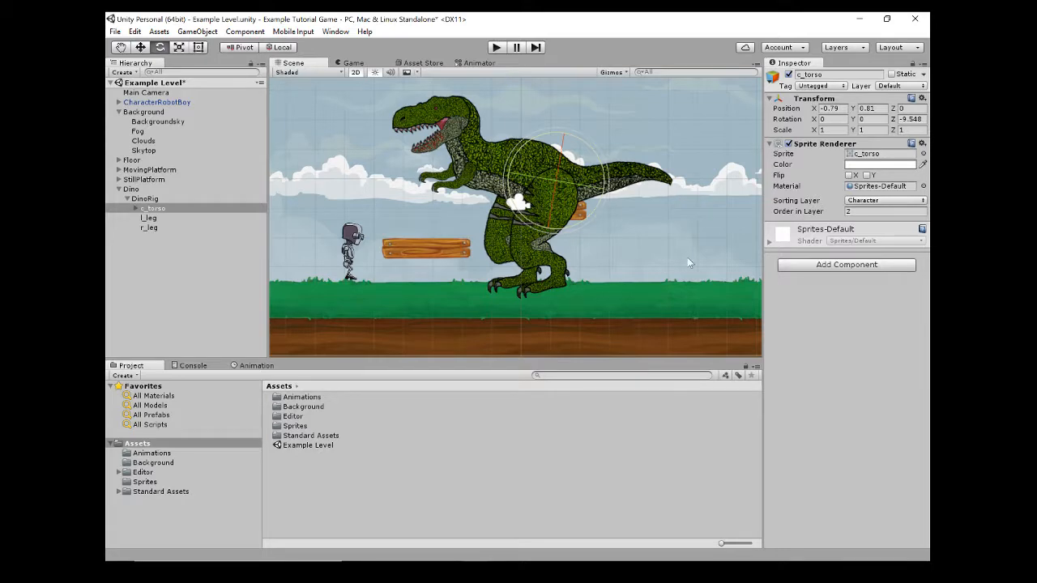
pyautogui.hotkey('alt', 'Tab')
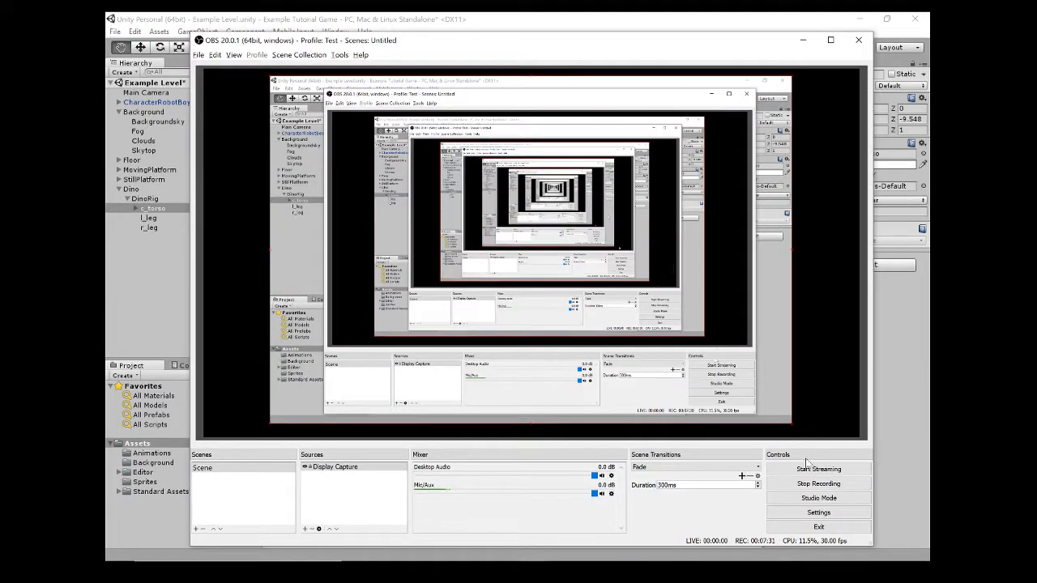